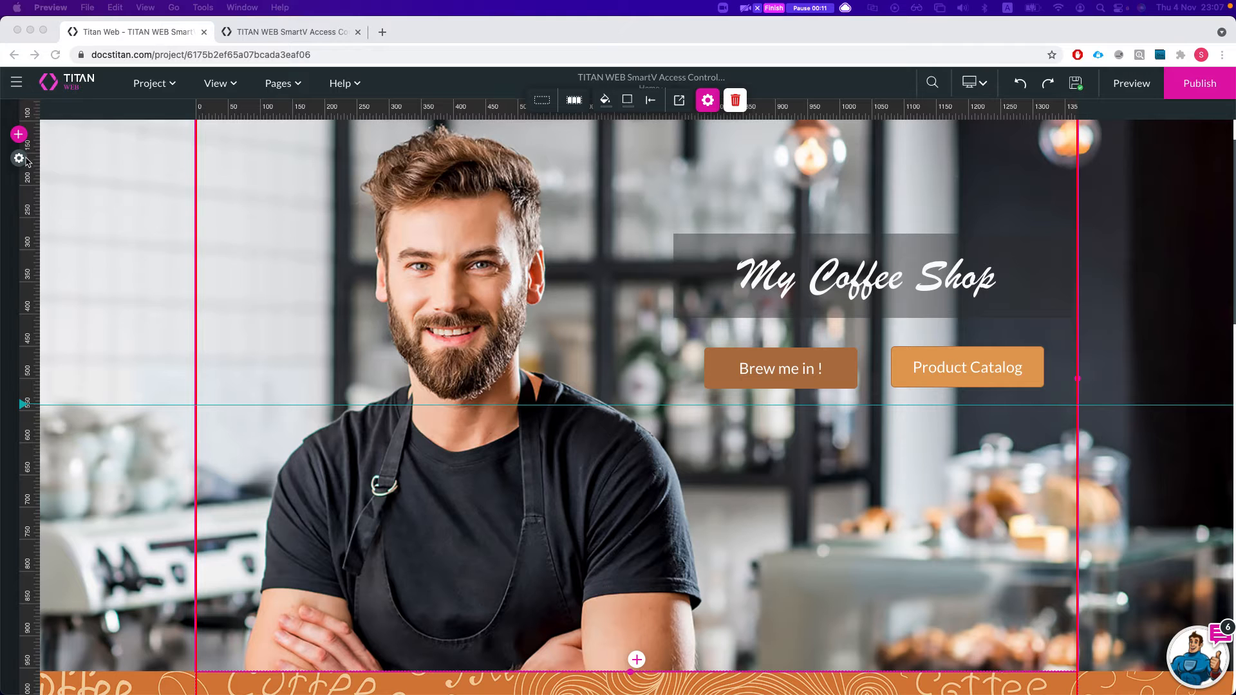
Check the SmartV login configuration under Project settings > User Access.
click(19, 158)
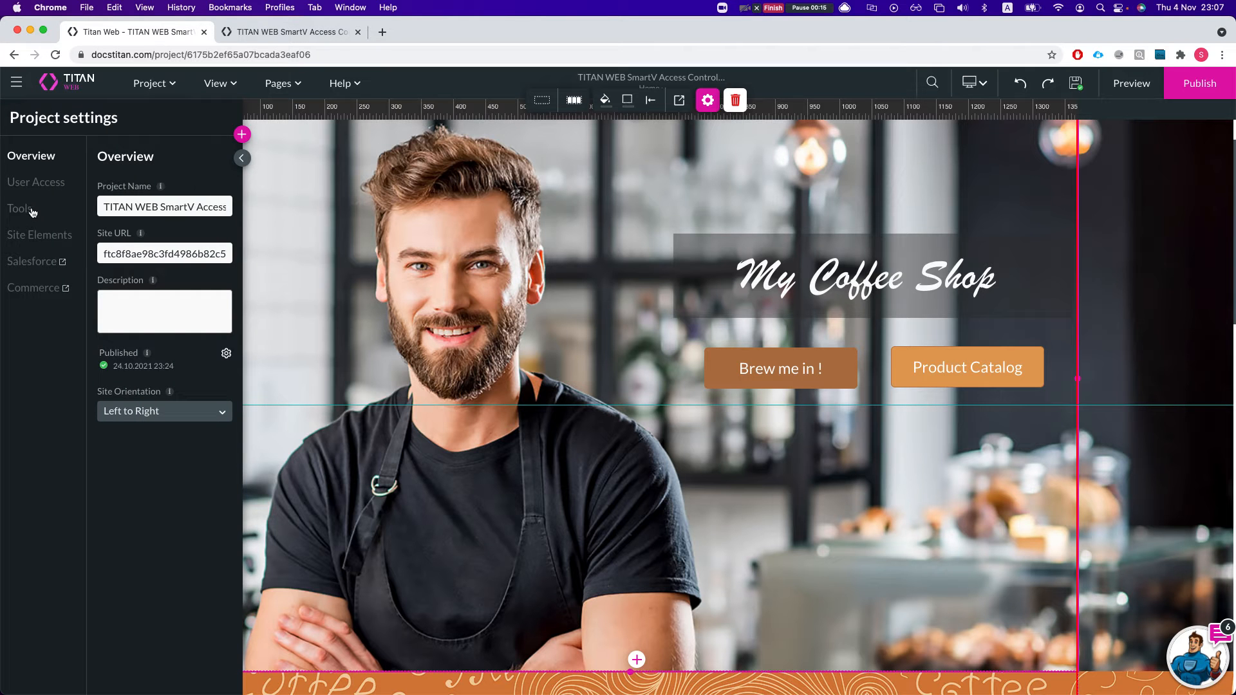
click(36, 190)
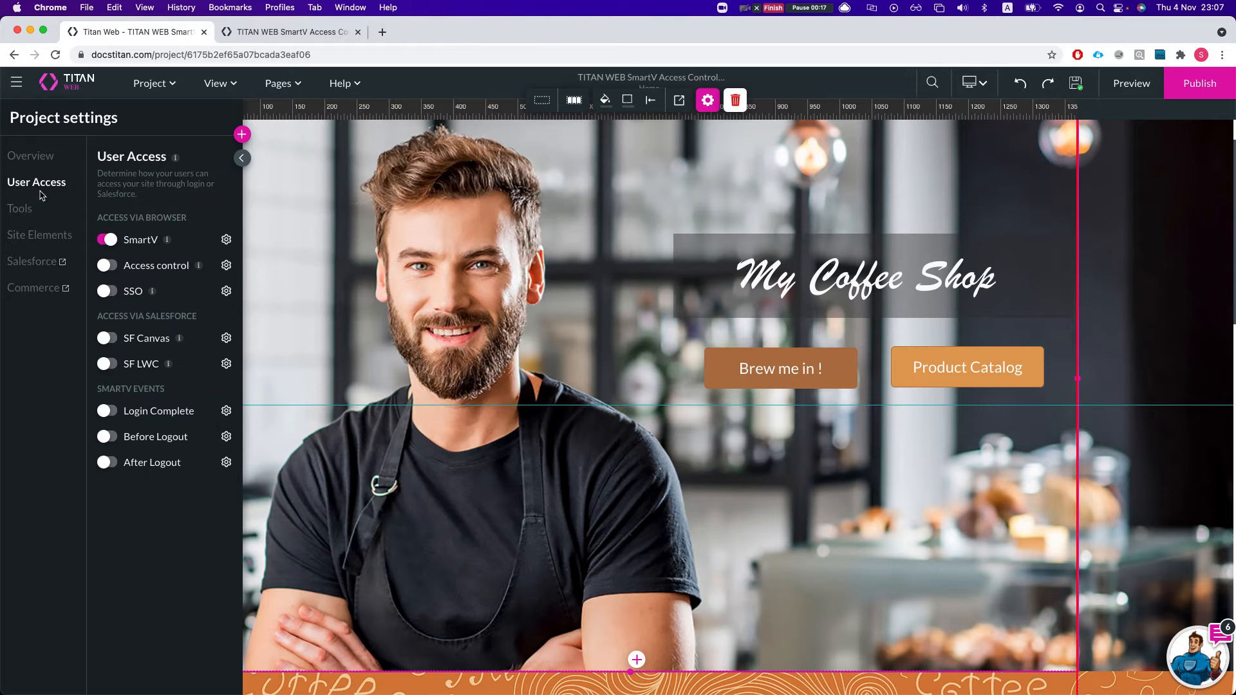
click(226, 239)
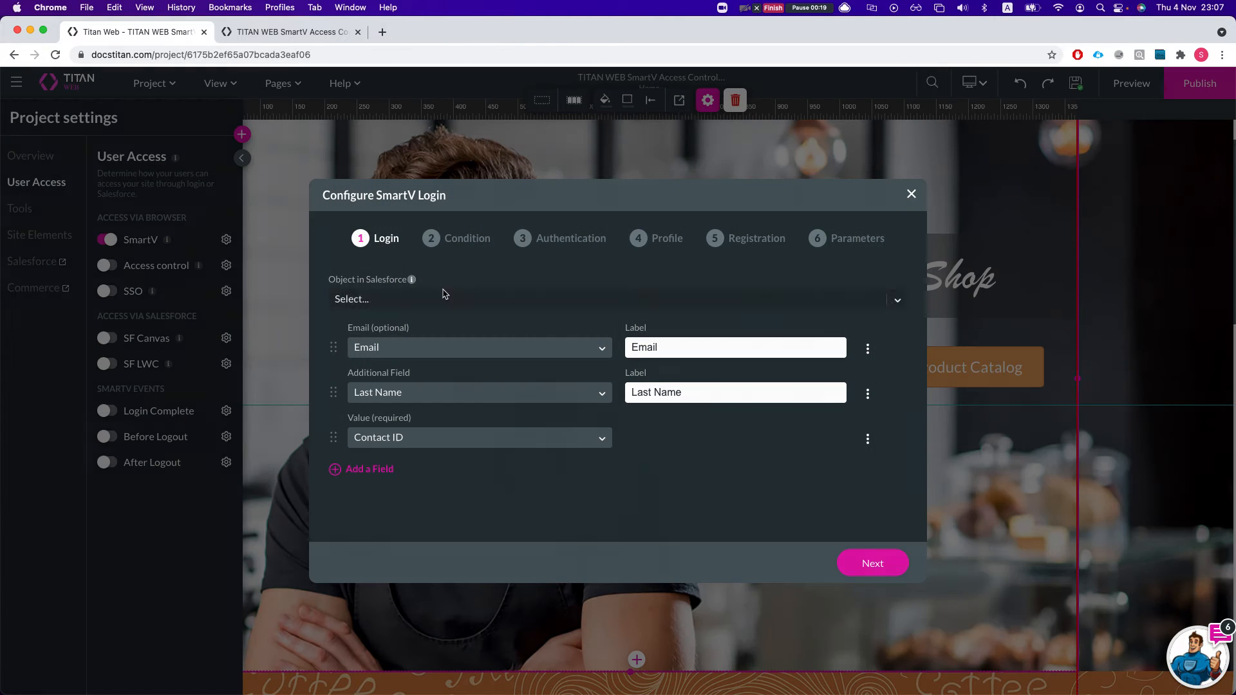
click(912, 194)
Select the Product Catalog button on the home page.
scroll(607, 324, down, 5)
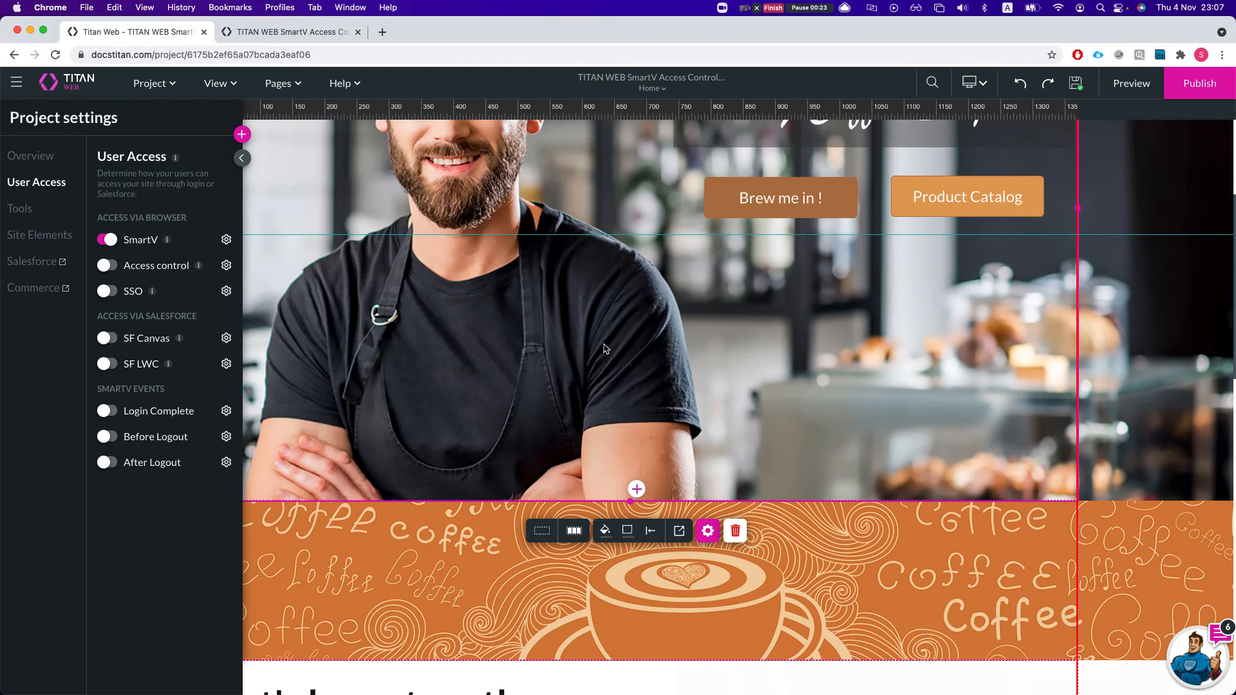
scroll(604, 346, up, 2)
scroll(590, 350, down, 5)
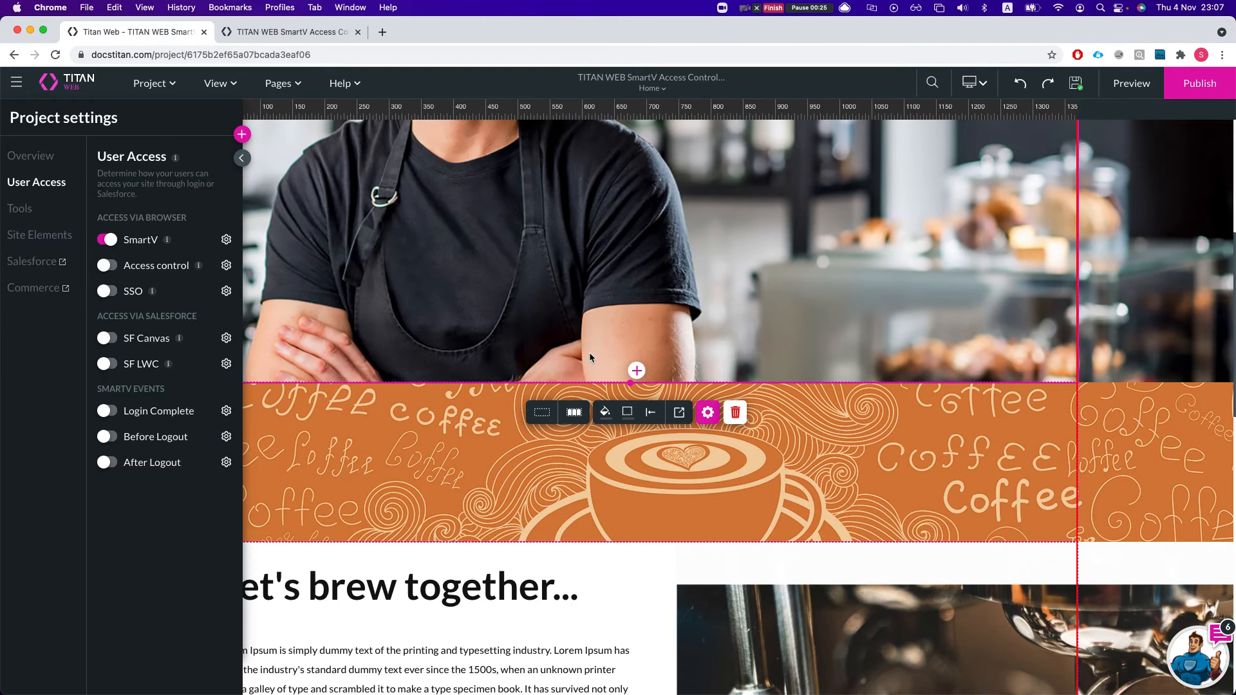
scroll(537, 412, down, 3)
scroll(471, 293, up, 7)
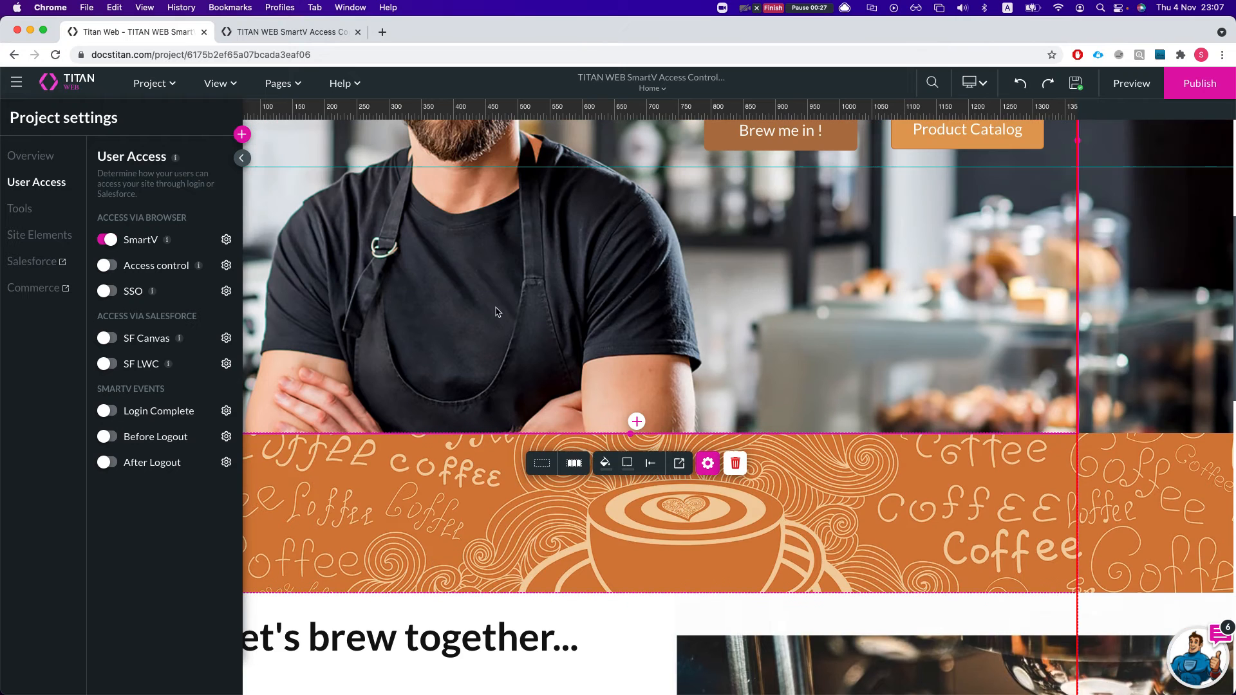
scroll(531, 306, up, 2)
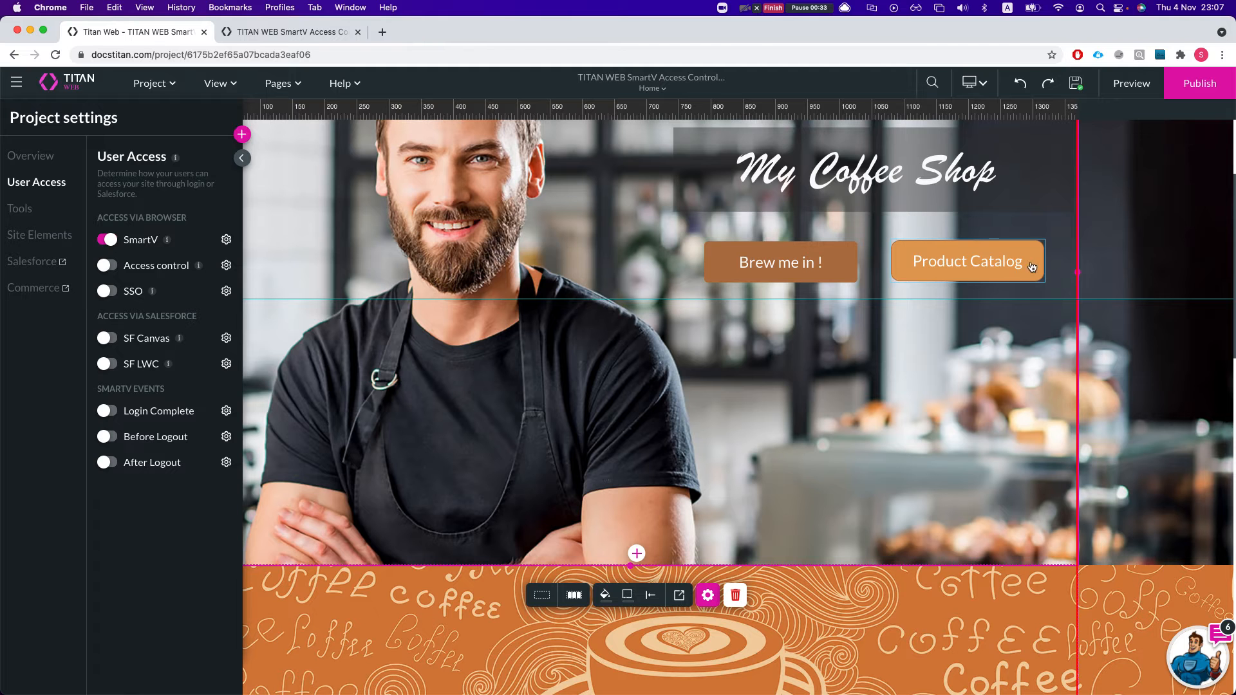
click(1008, 270)
On the published site's Home page, test the Product Catalog button.
click(314, 35)
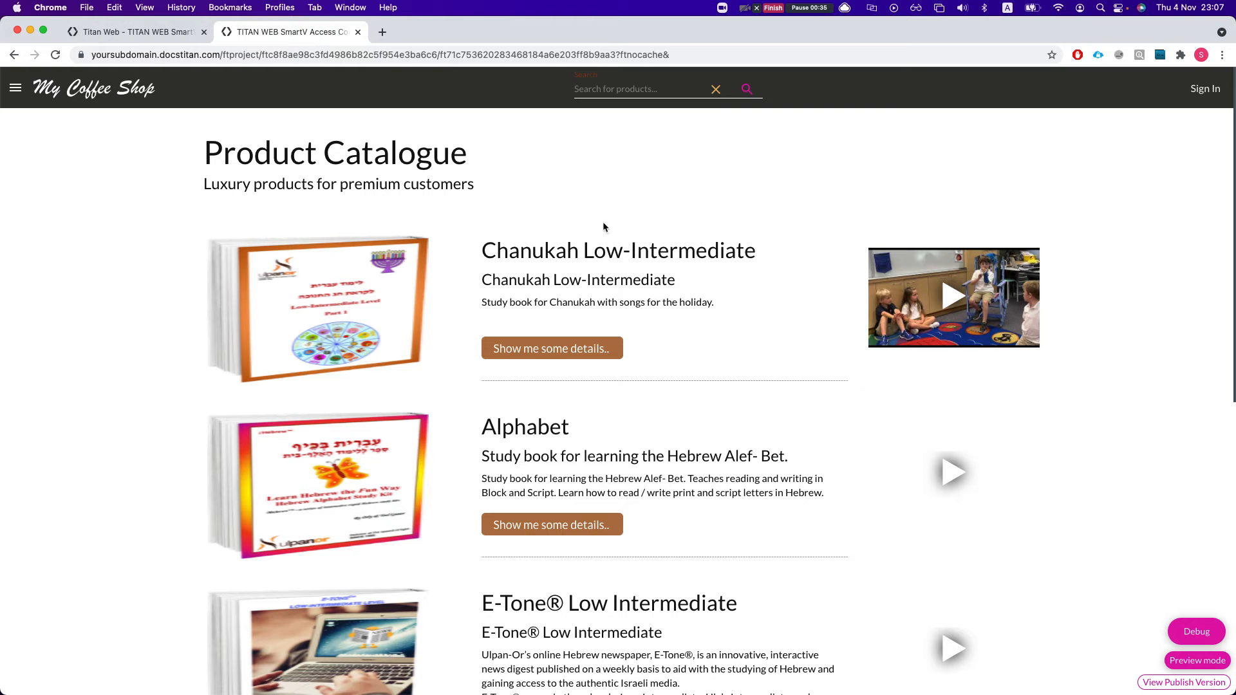
click(19, 88)
click(60, 133)
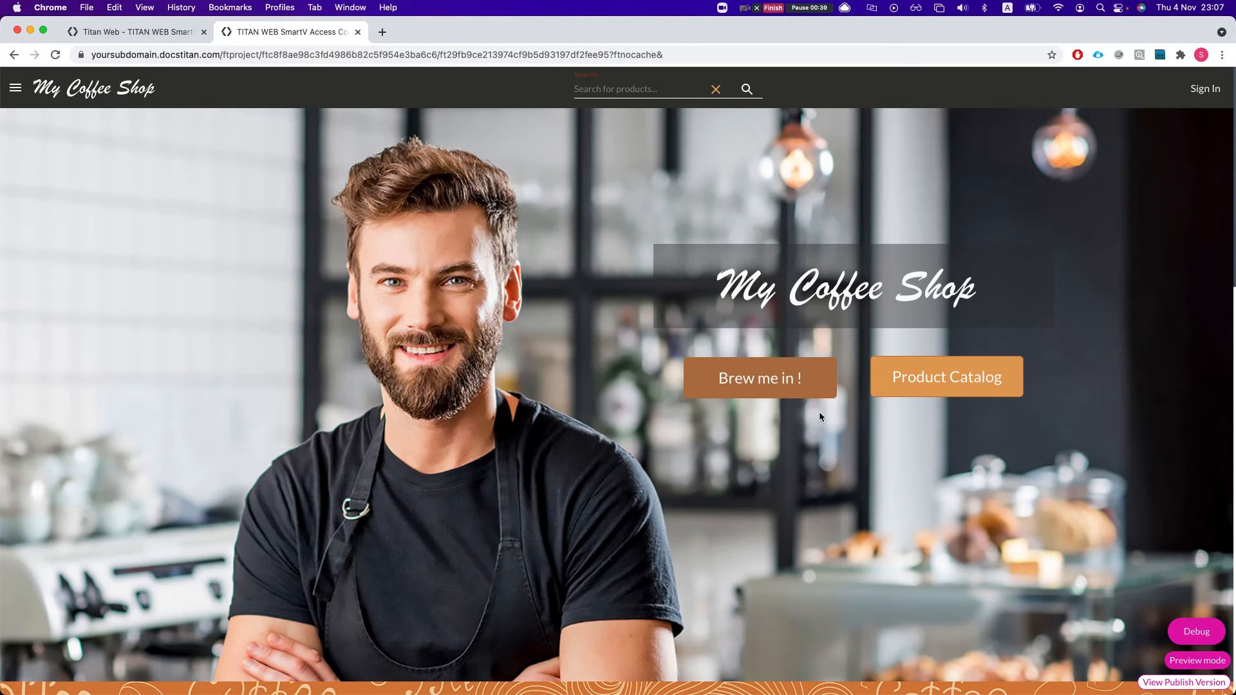
click(914, 387)
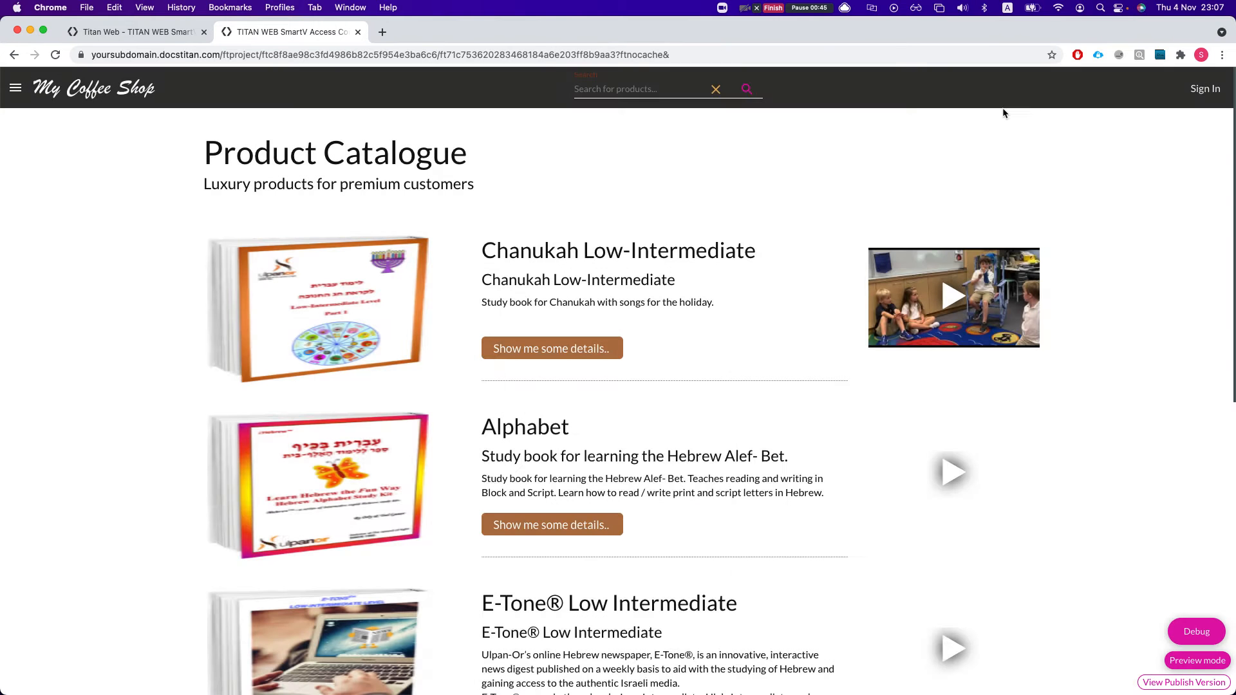
scroll(639, 222, down, 3)
scroll(651, 293, up, 3)
Visit the Sign In page, then Customer Service from the site menu.
click(1199, 90)
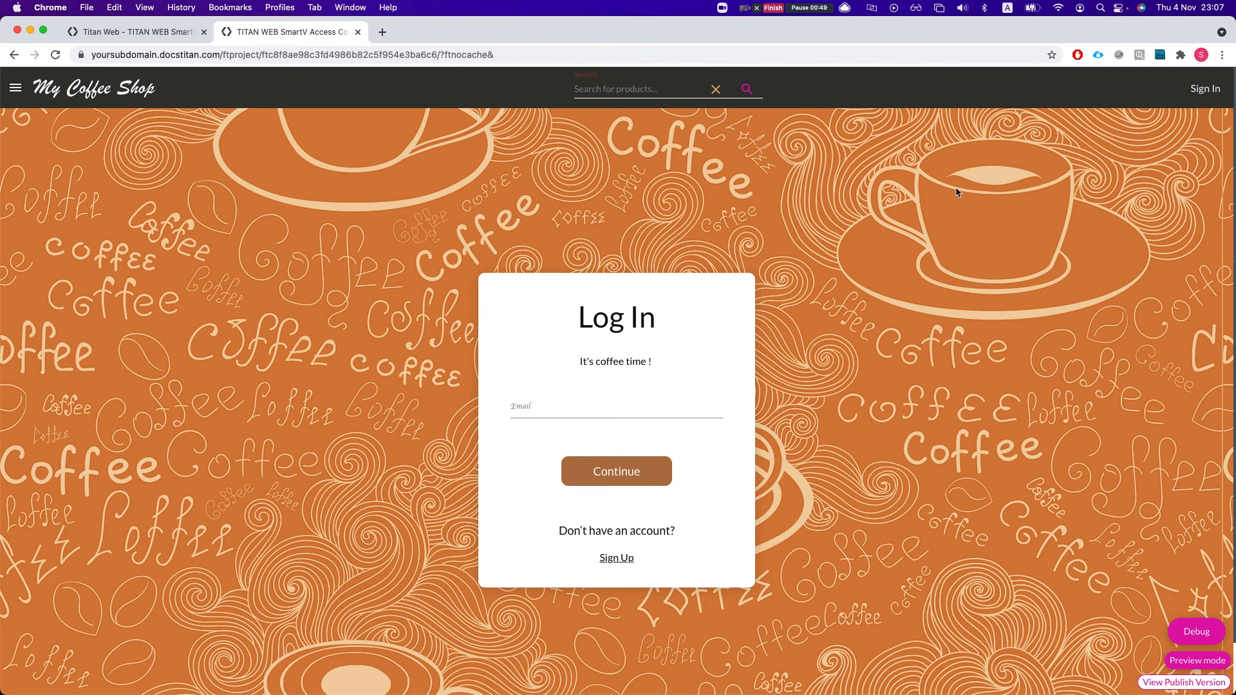
click(19, 90)
click(54, 187)
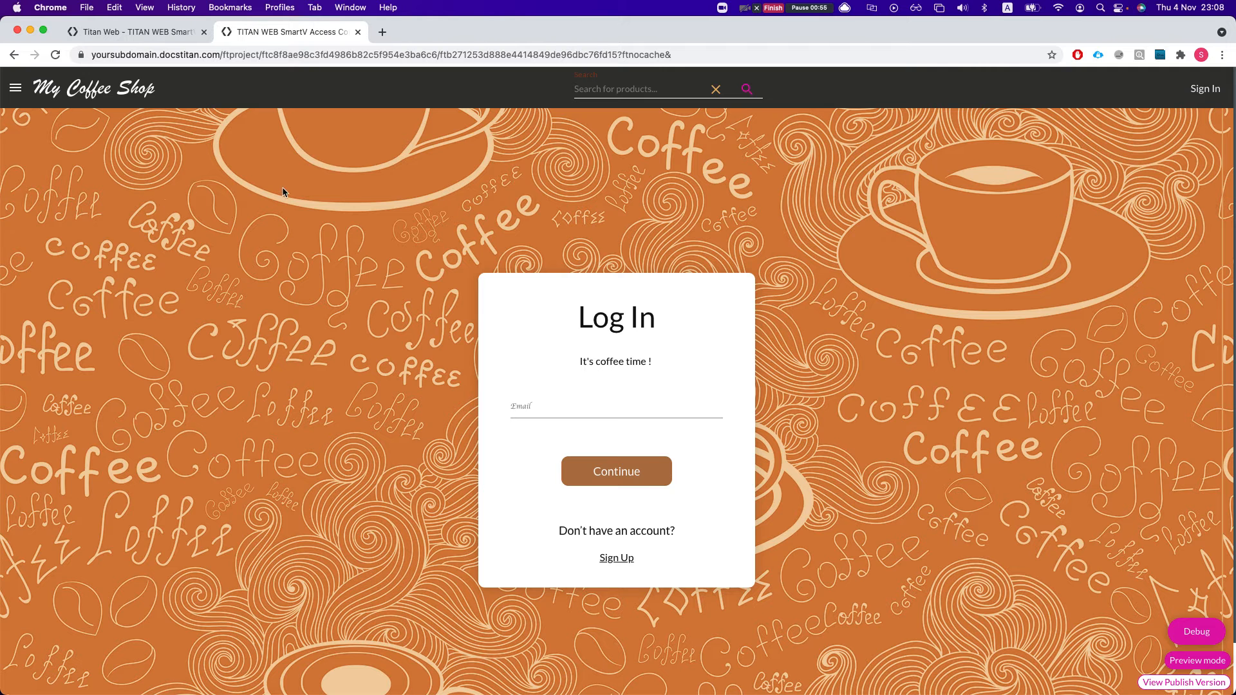
Back in the editor, inspect the Customer Service page's settings in the Pages list.
click(164, 34)
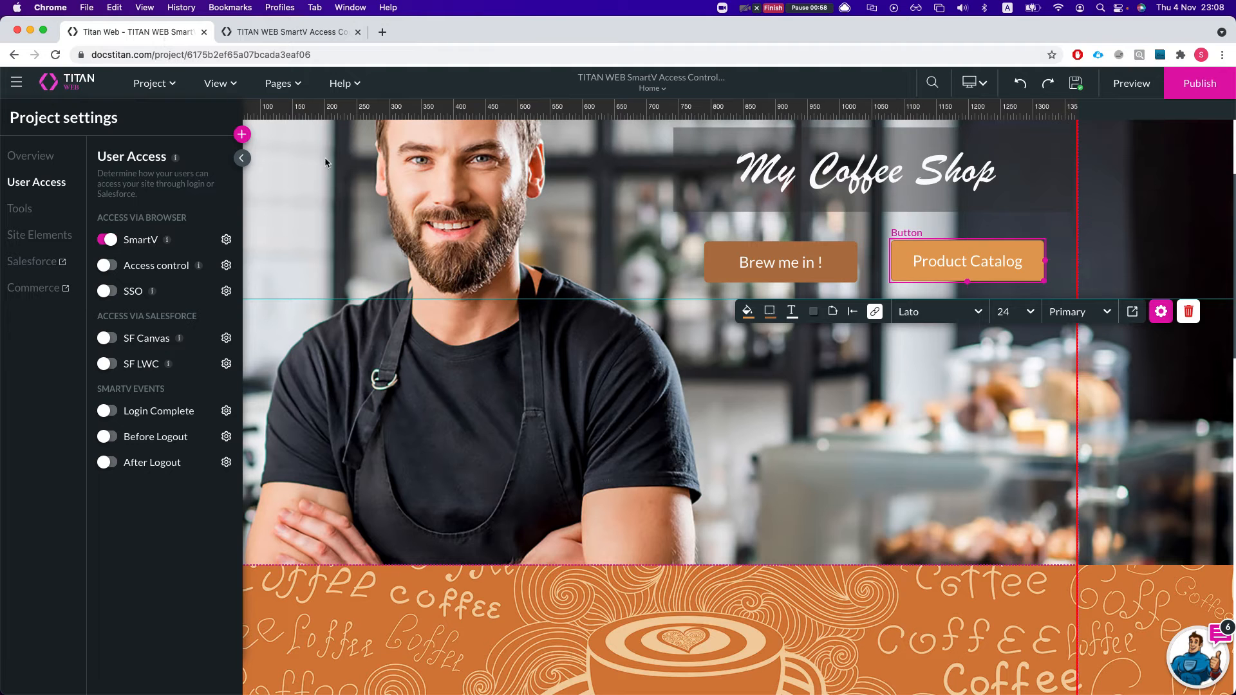
click(275, 85)
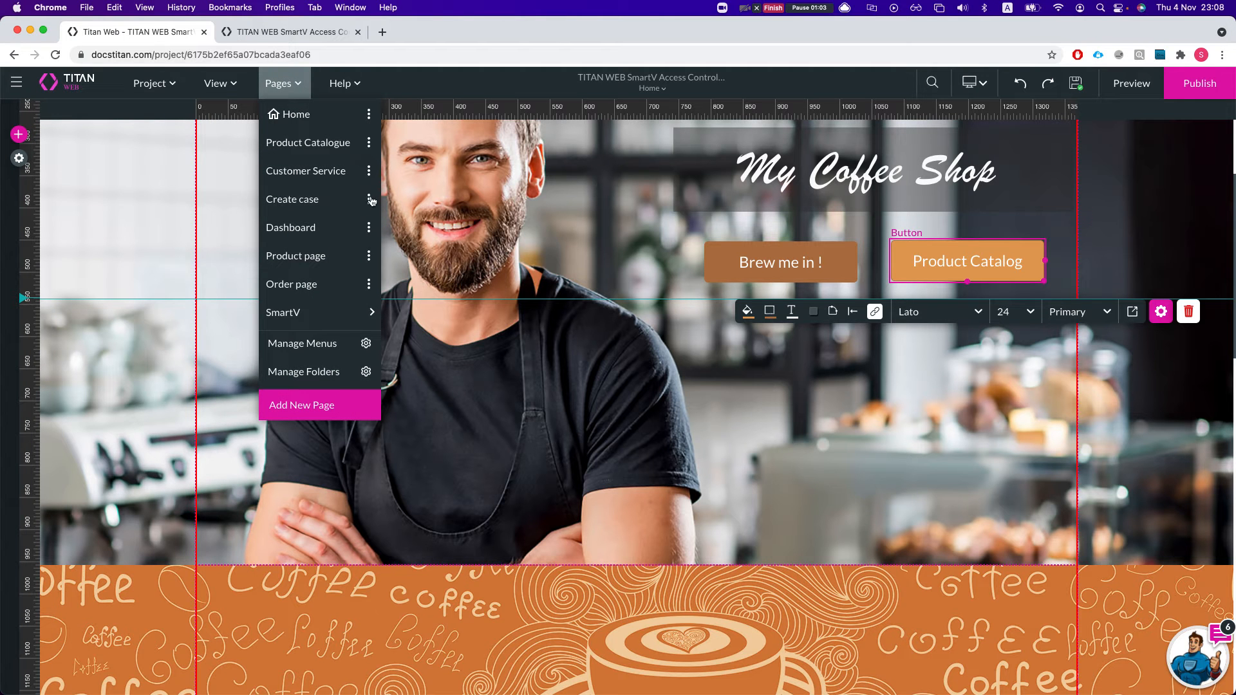
click(369, 172)
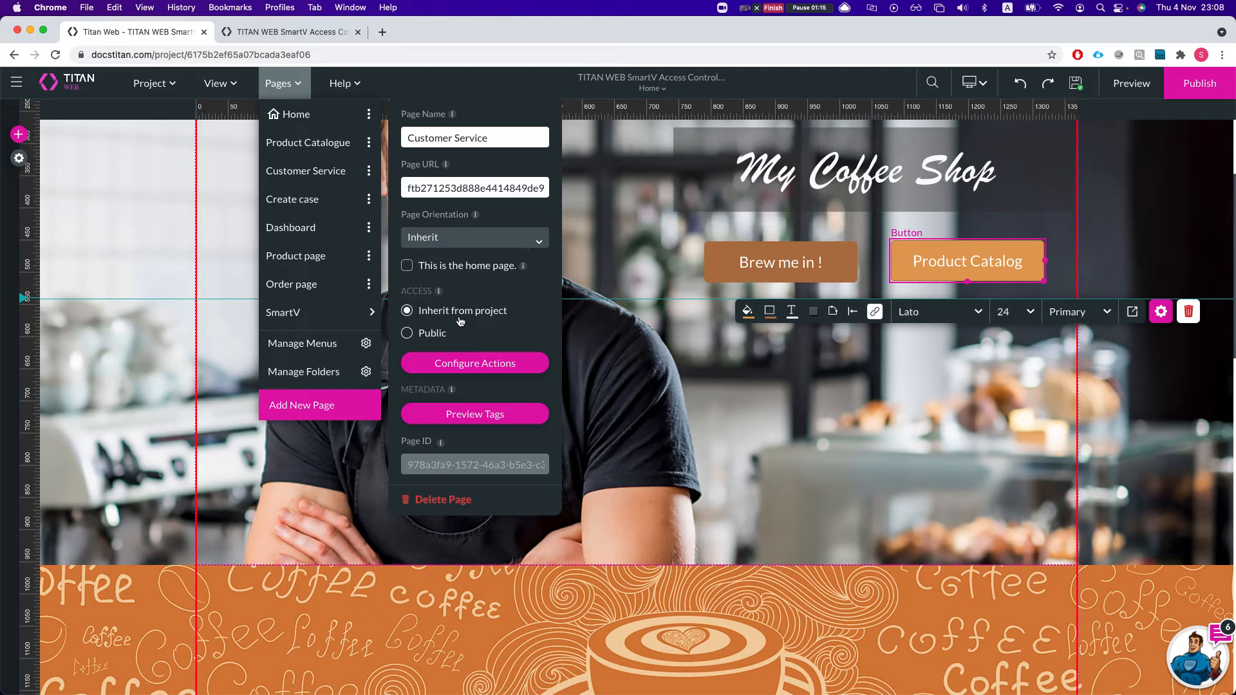
click(662, 234)
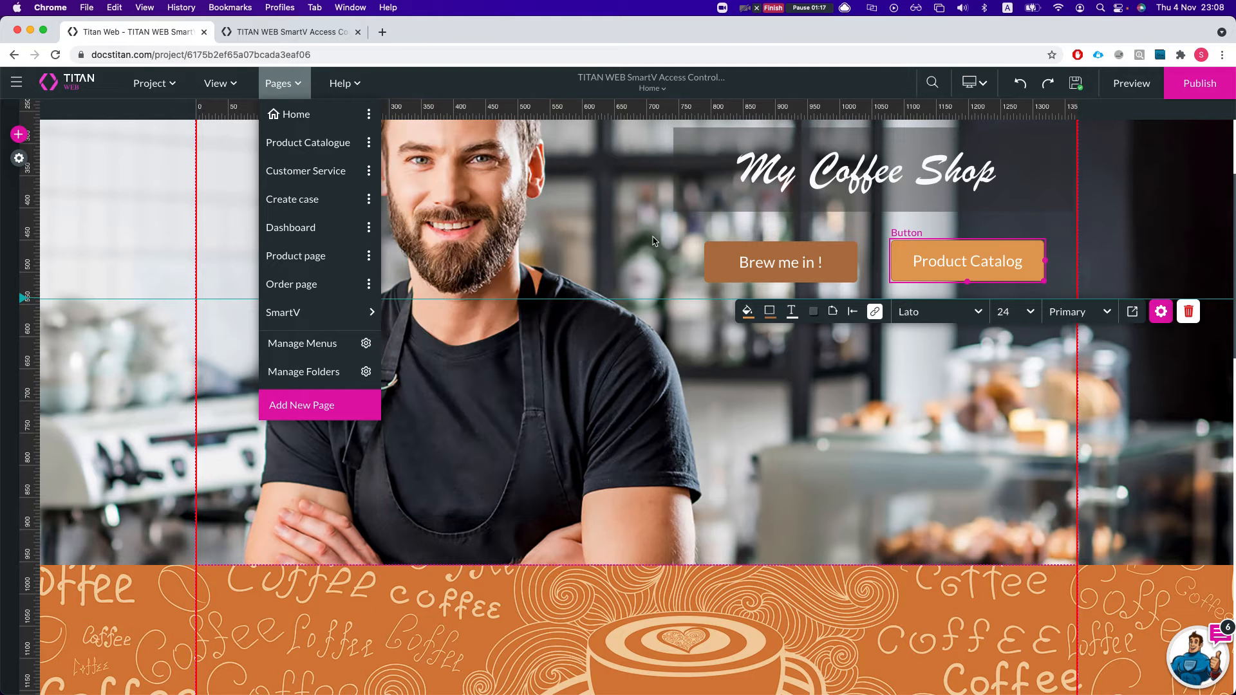
click(568, 212)
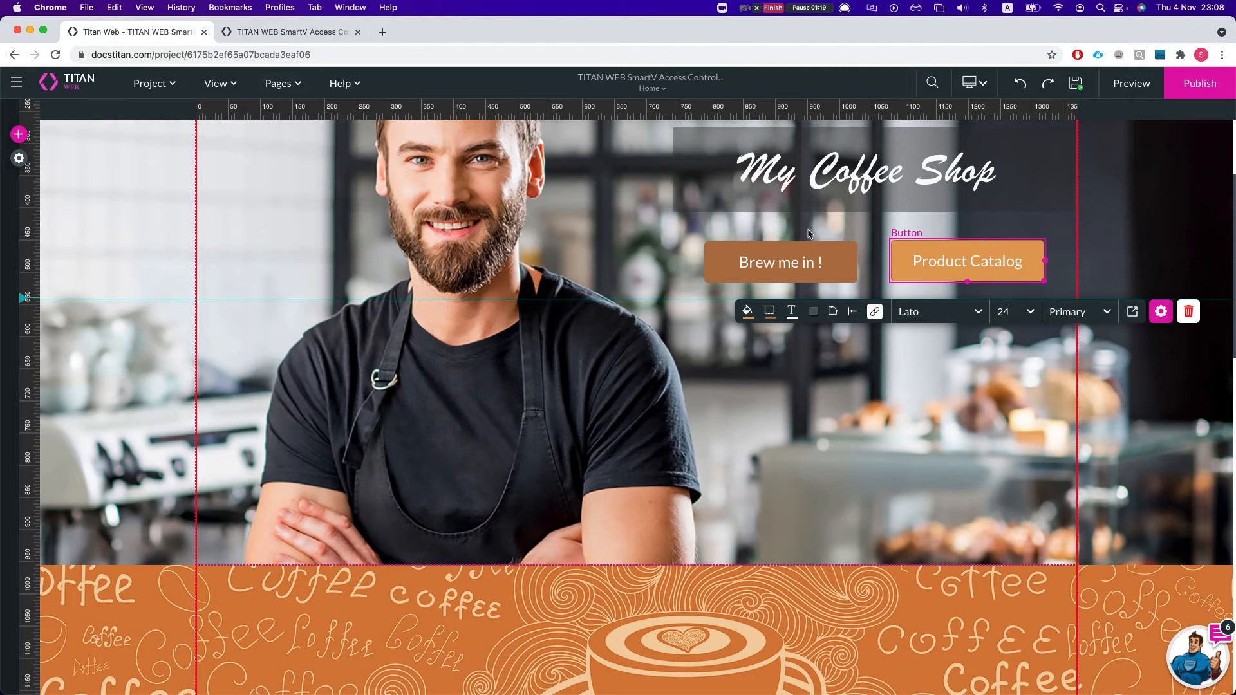
Open the Product Catalog button's Interactivity settings and its On Click Action dialog.
click(1156, 317)
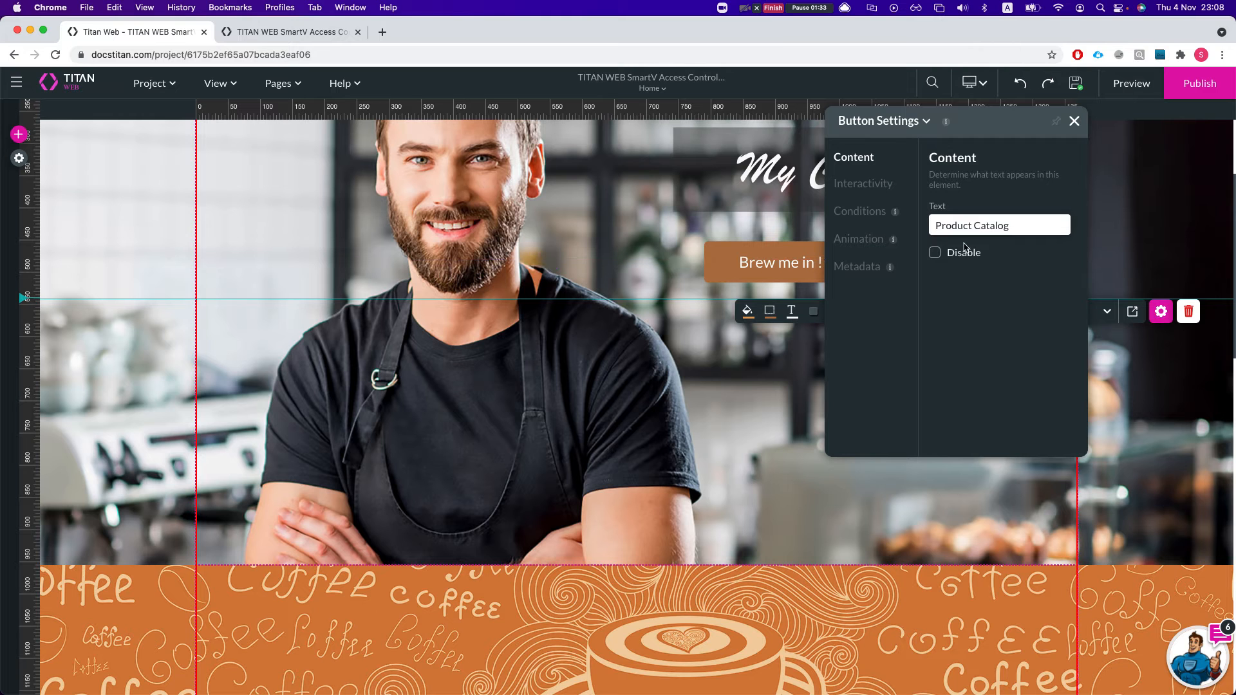
click(886, 192)
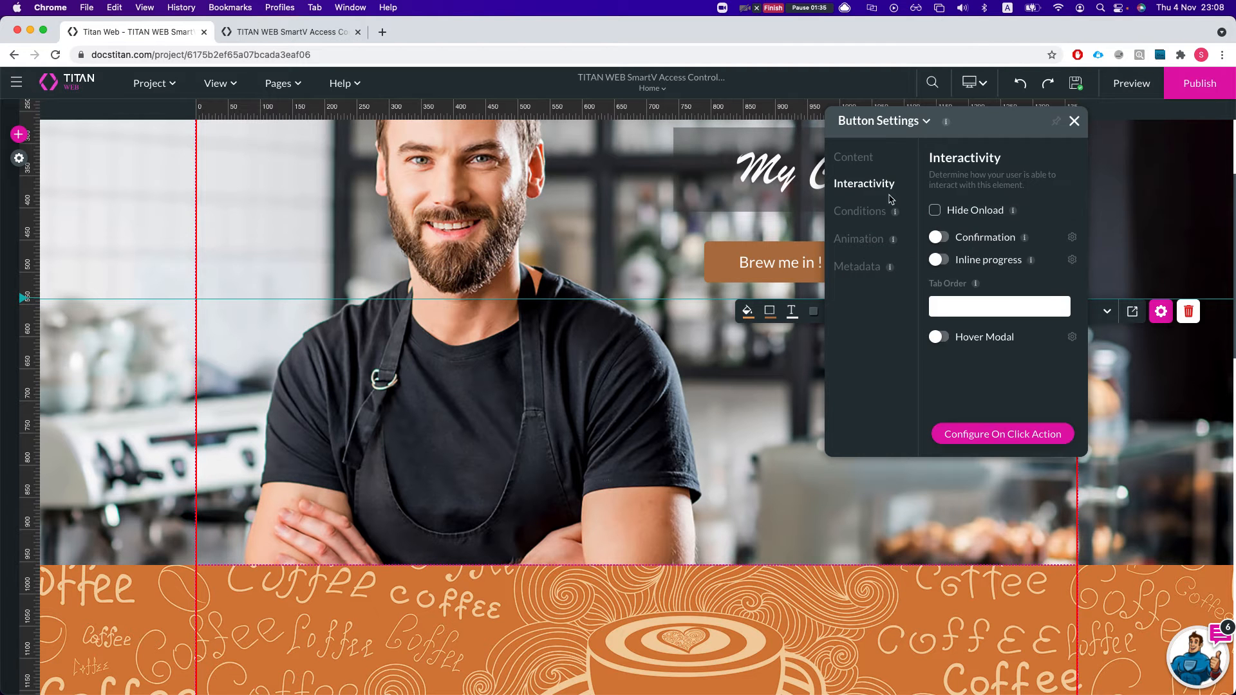
click(981, 436)
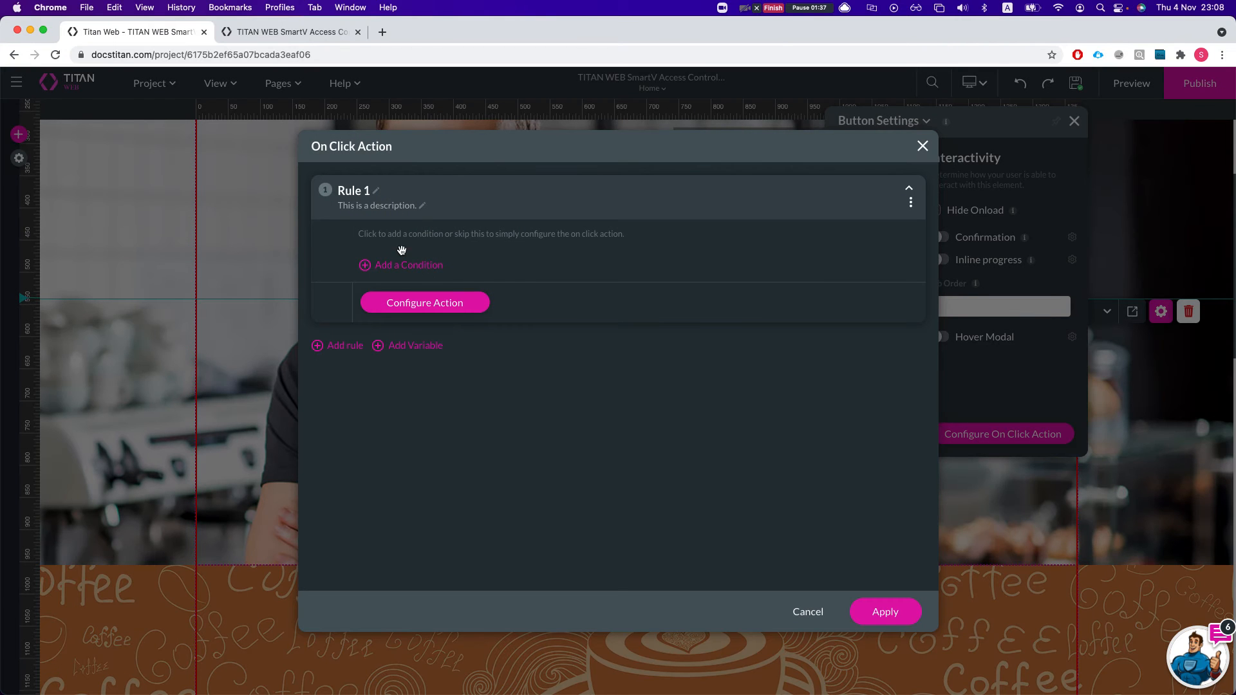
Give Rule 1 the condition SmartV IsLoggedIn Equals field Boolean True.
click(369, 269)
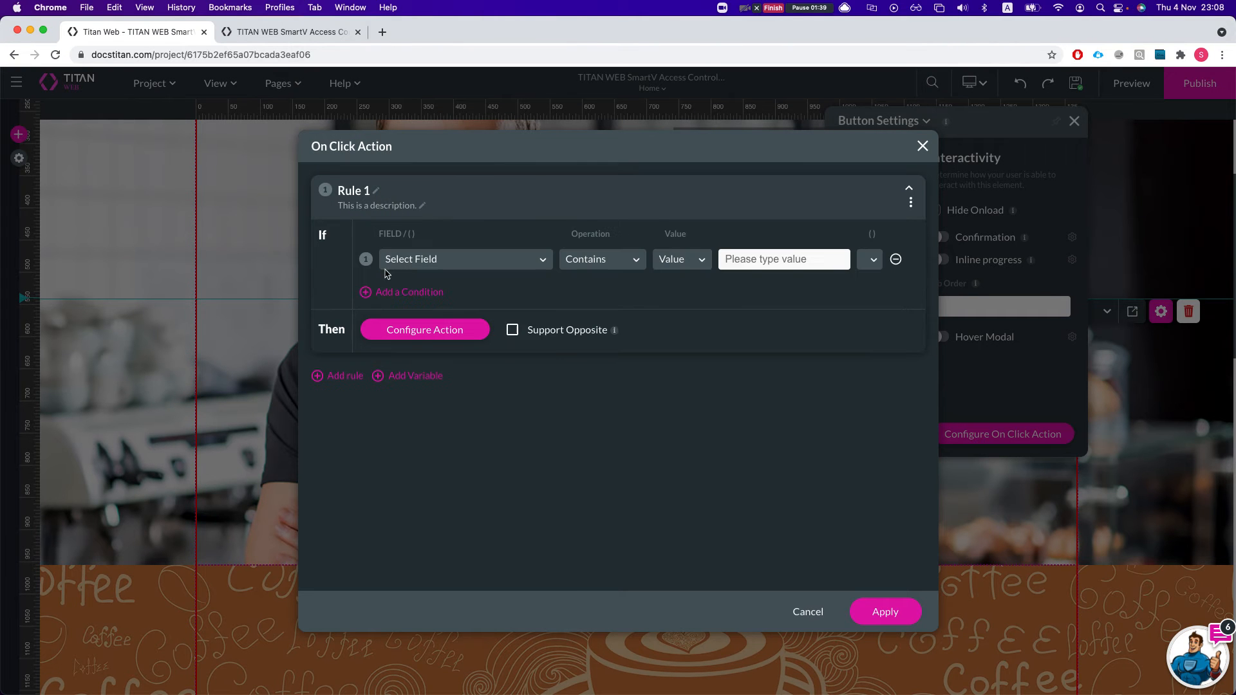
click(438, 260)
text(smartv)
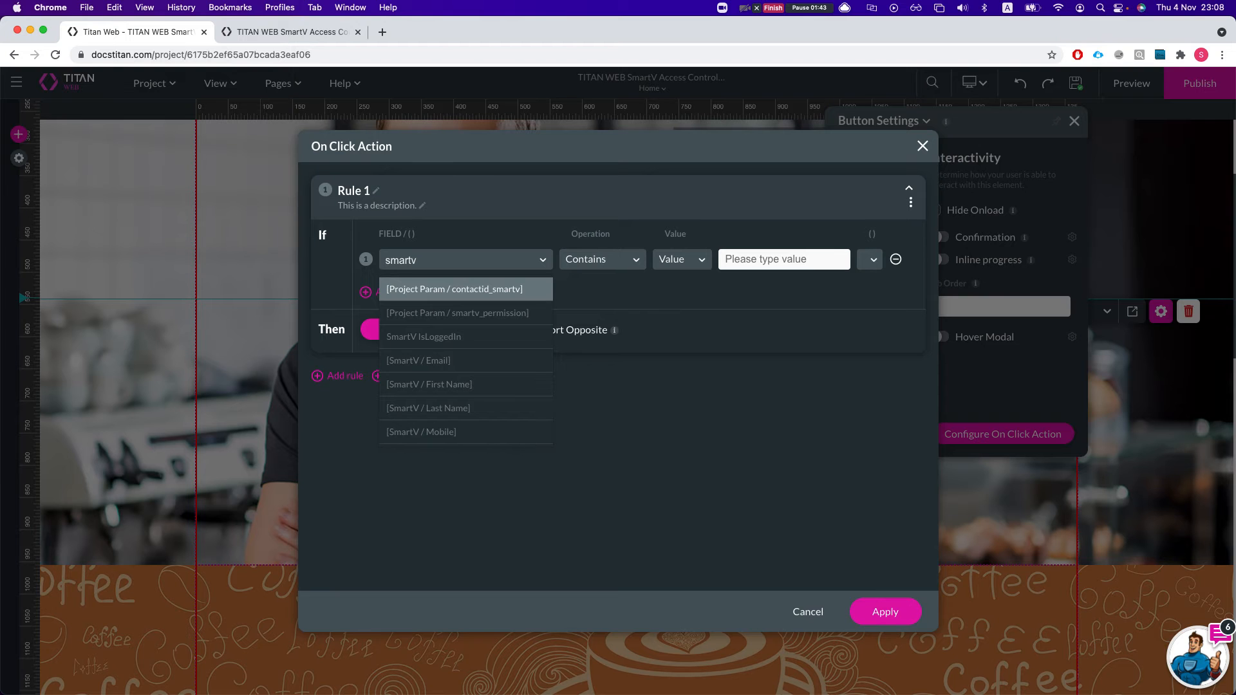
key(Down)
key(Down)
key(Return)
click(569, 260)
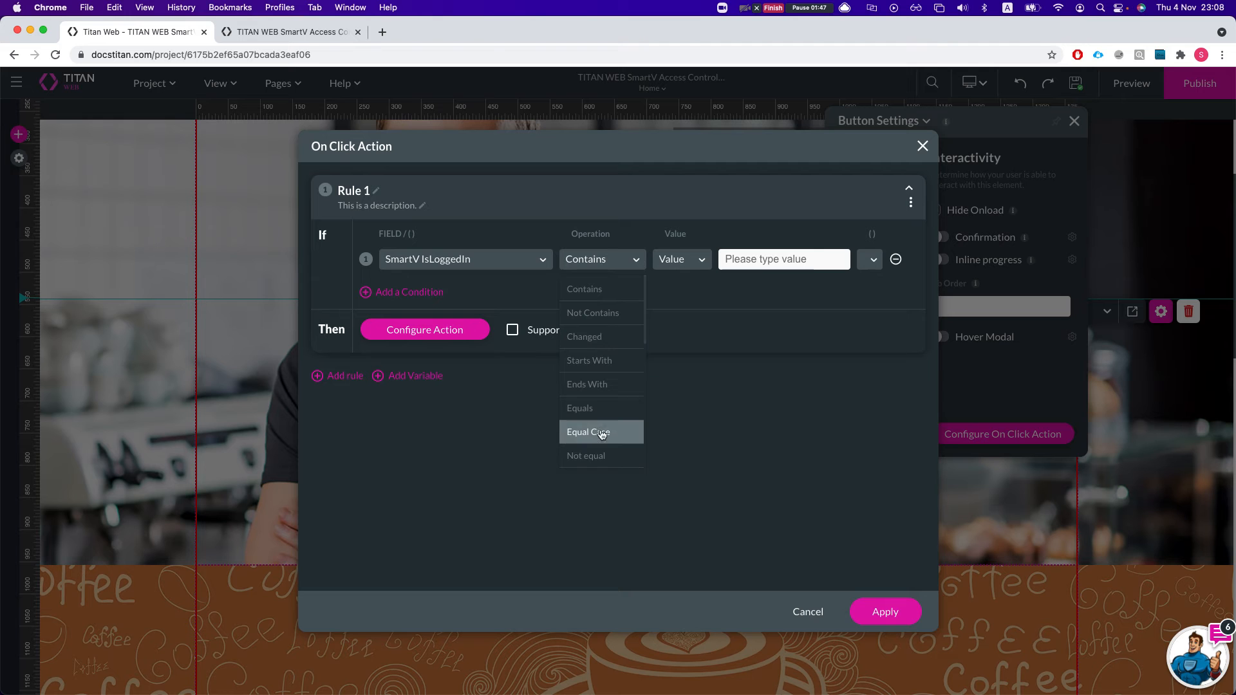
click(601, 408)
click(698, 261)
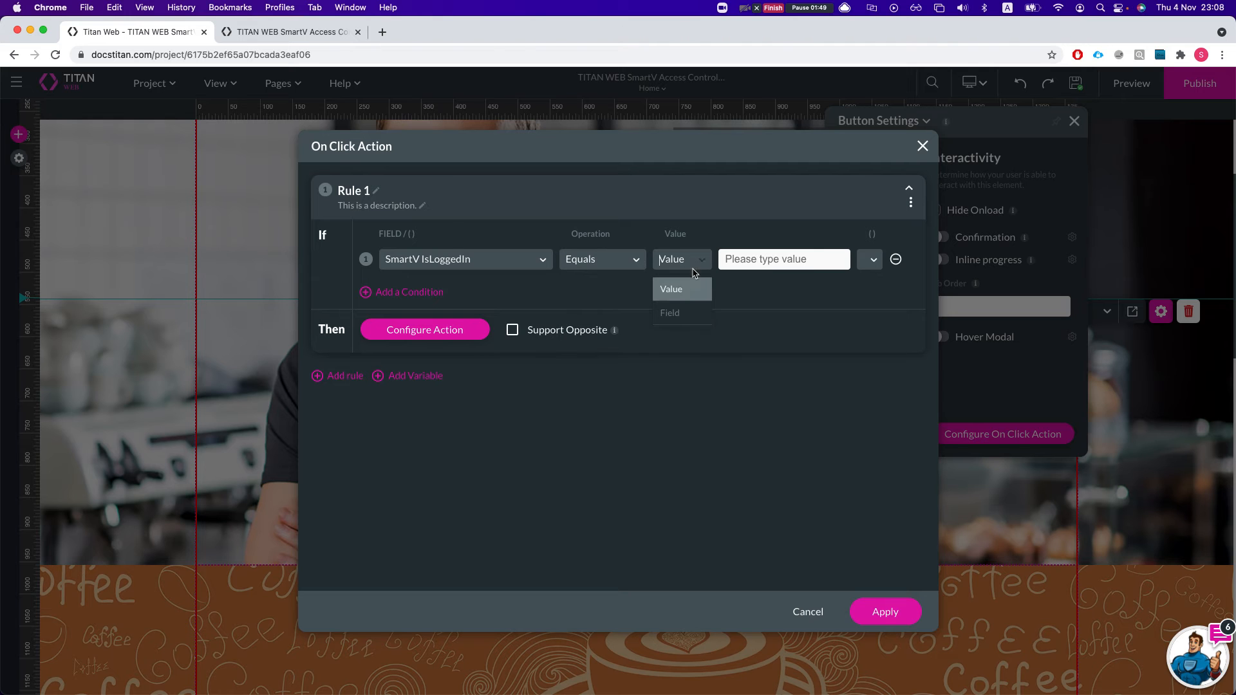
click(685, 314)
click(757, 264)
scroll(779, 289, down, 1)
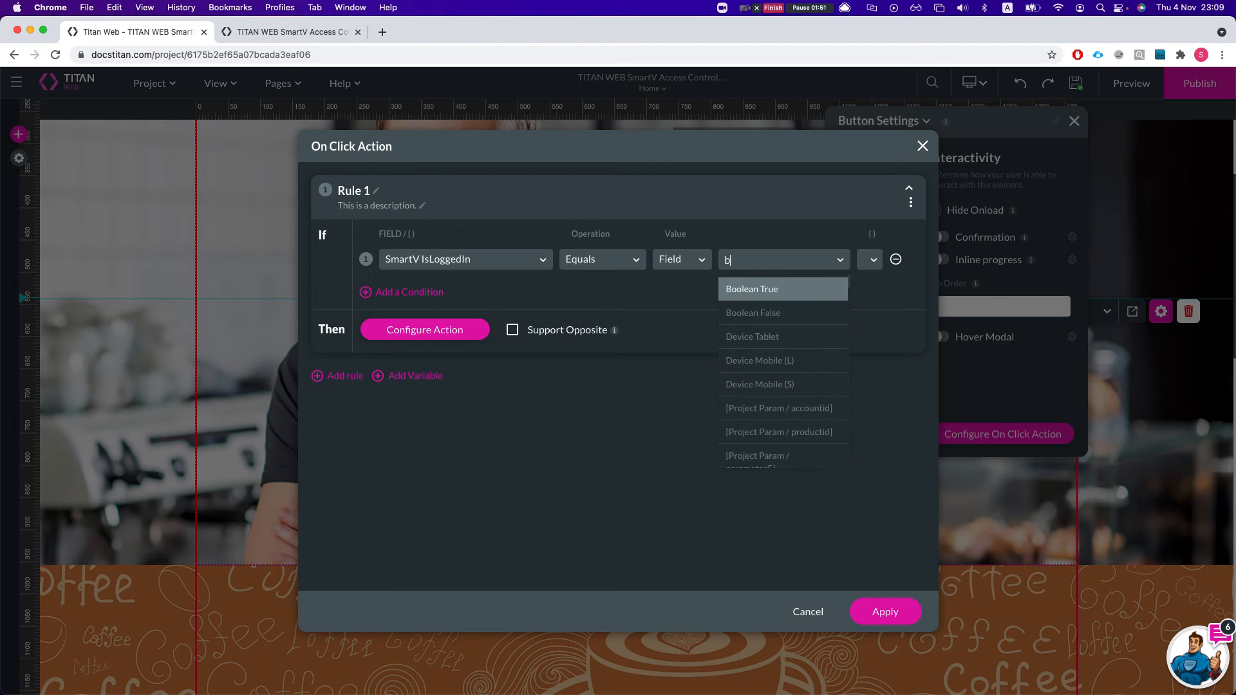
click(784, 289)
Set Rule 1's action to Redirect / Go to Page.
click(430, 329)
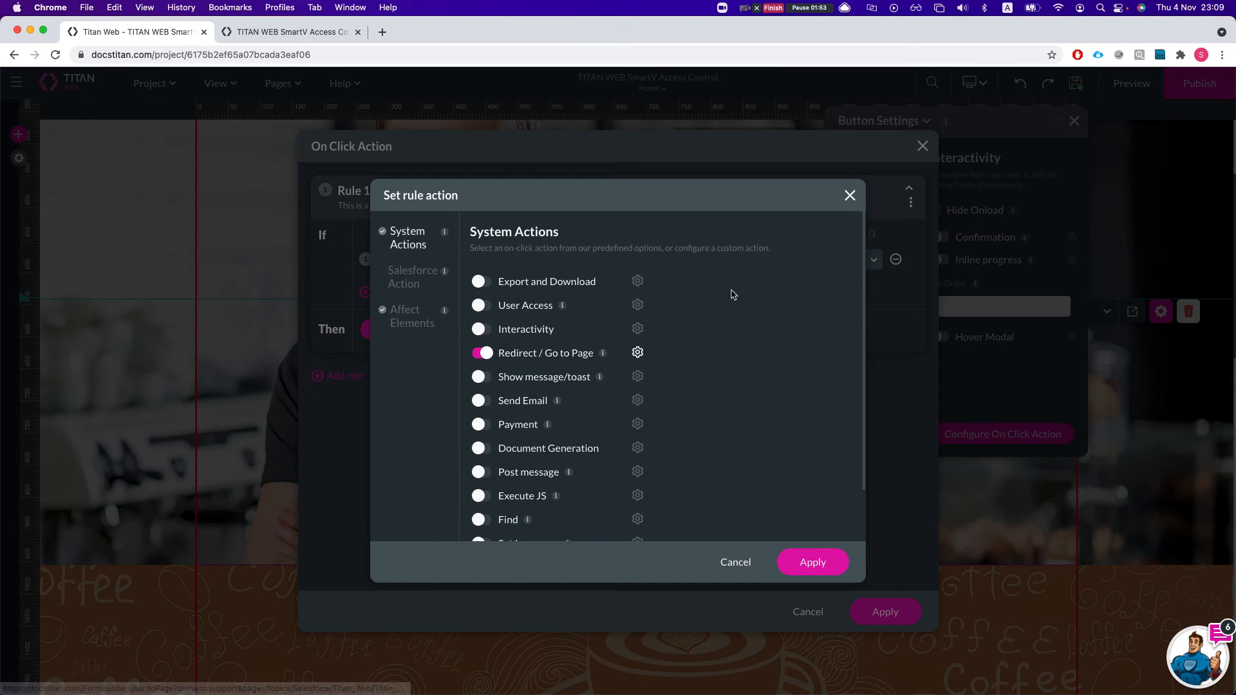
click(637, 354)
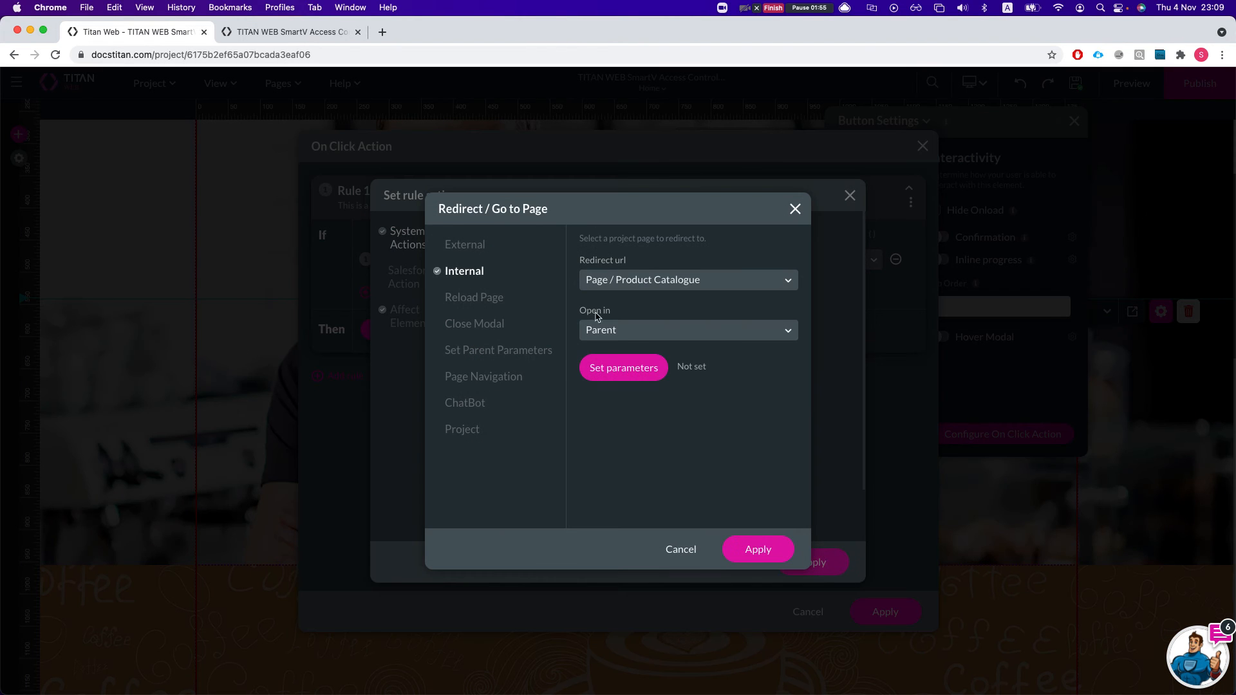
click(692, 552)
click(811, 563)
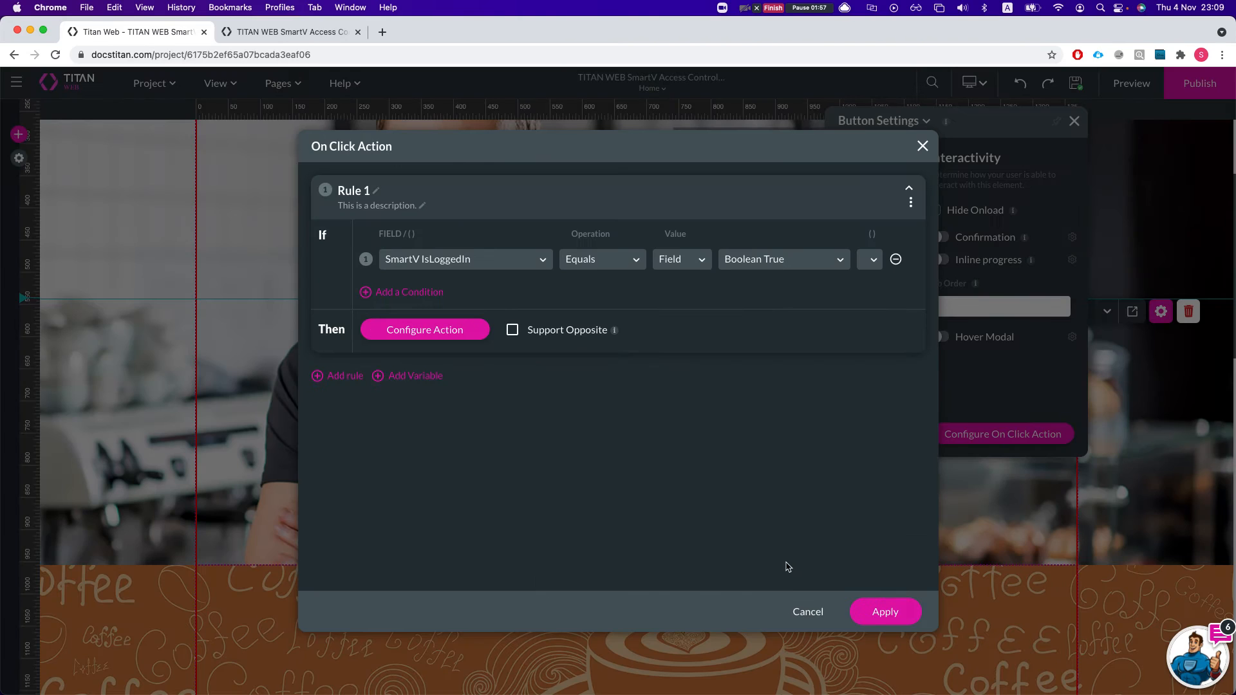
Add Rule 2 with condition SmartV IsLoggedIn Equals field Boolean False.
click(339, 377)
click(455, 450)
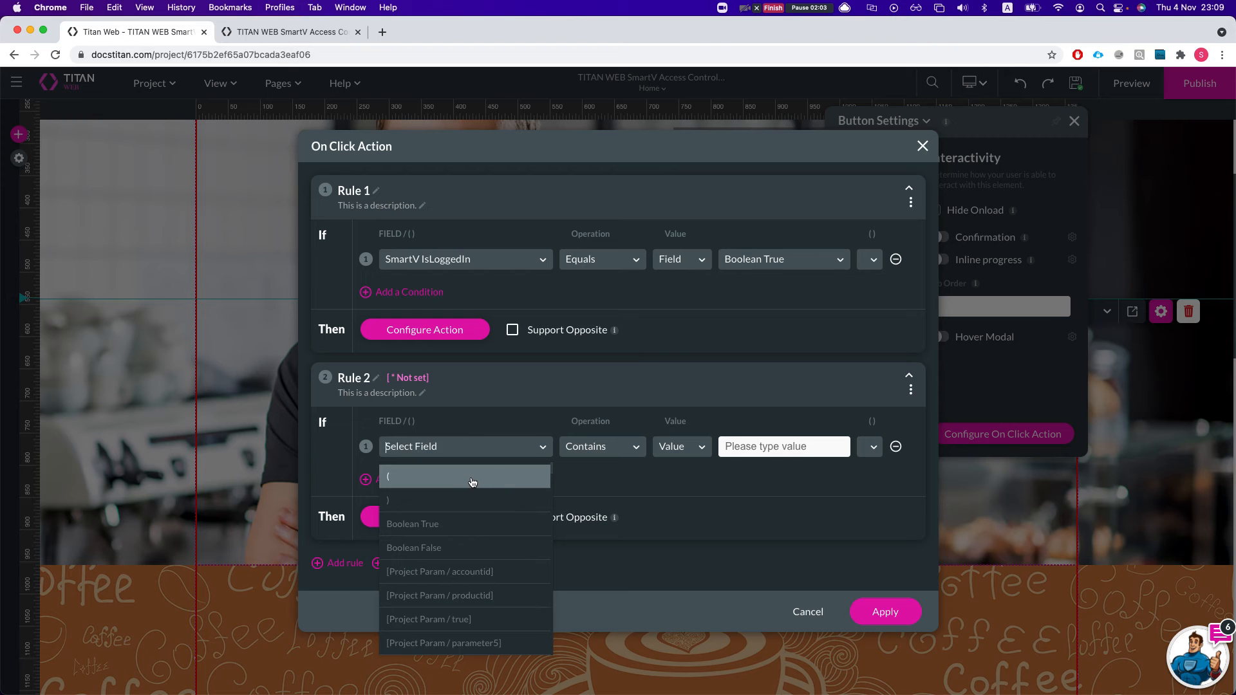
text(smart)
key(Down)
key(Down)
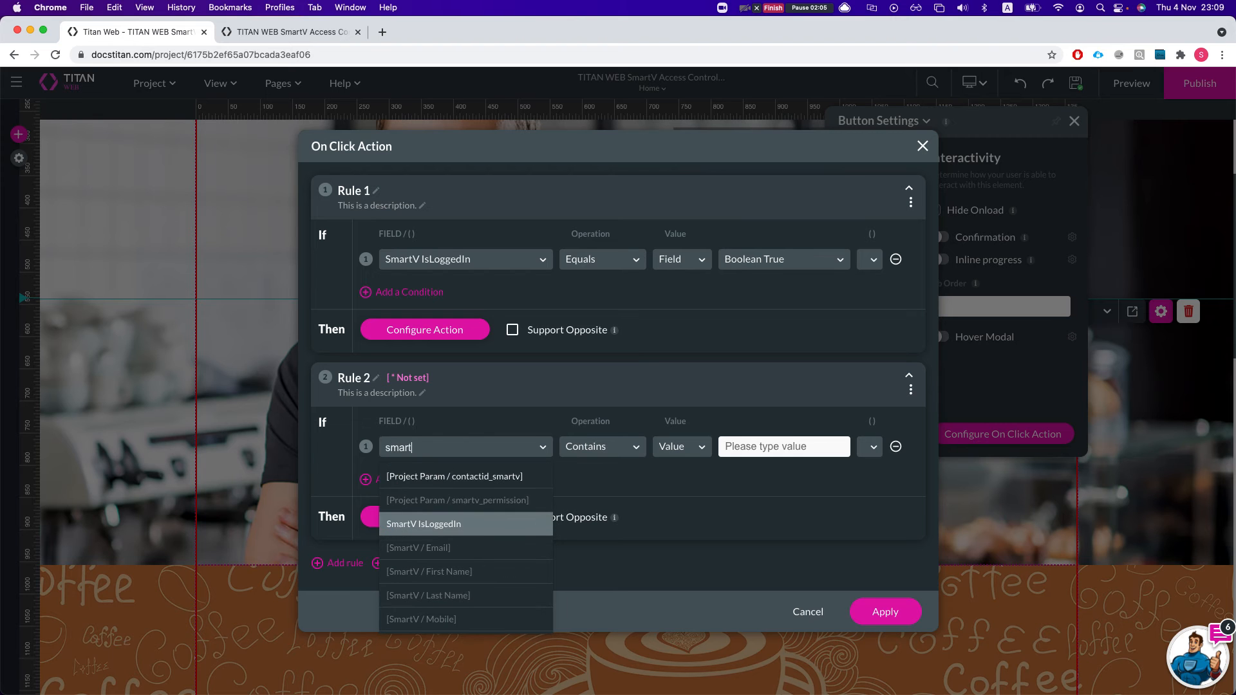
key(Return)
click(591, 451)
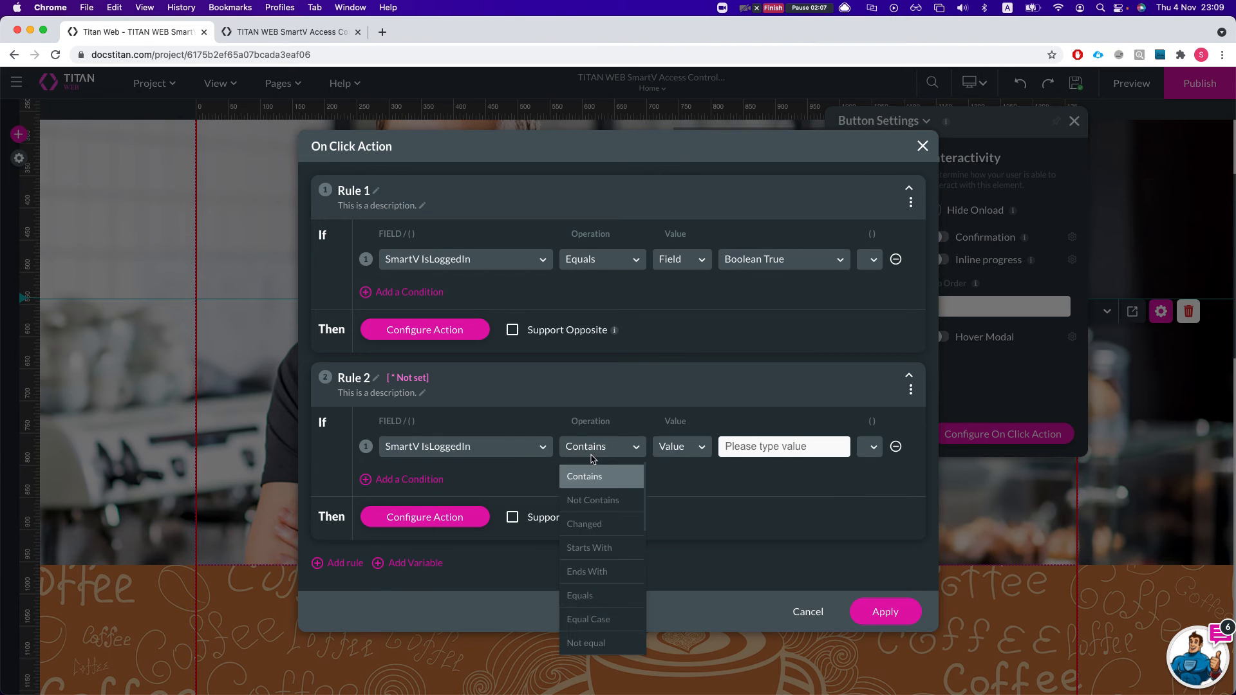
text(eq)
key(Return)
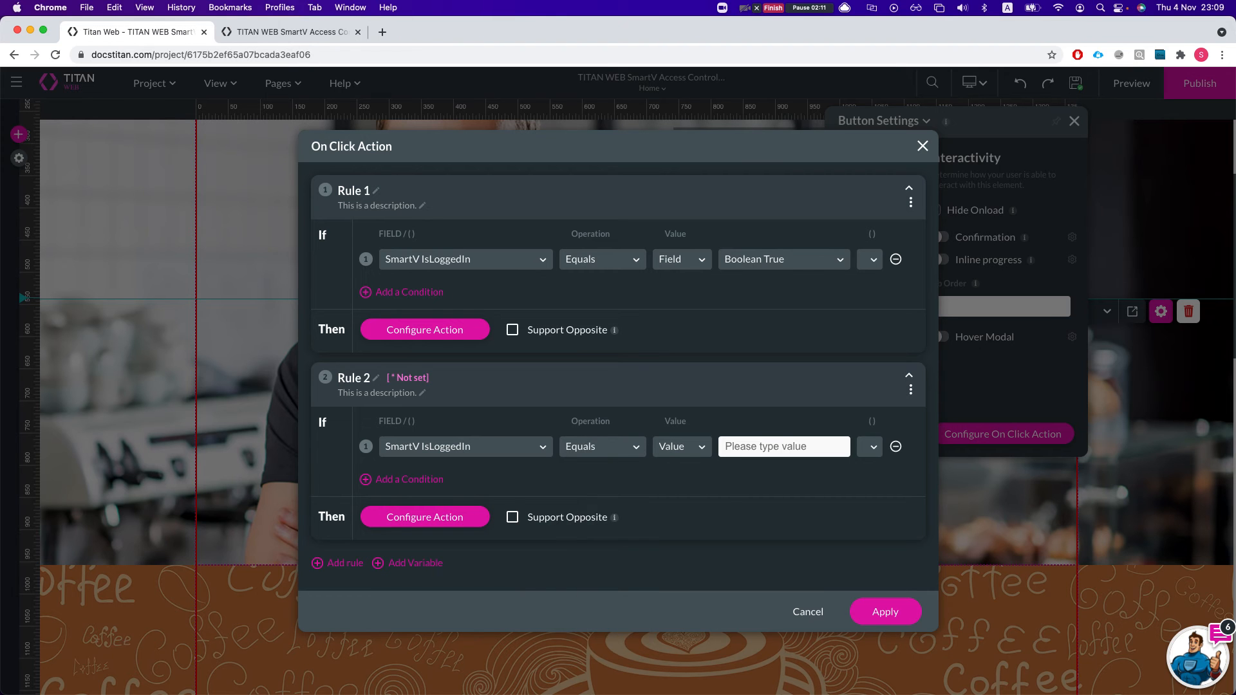
click(691, 448)
click(698, 497)
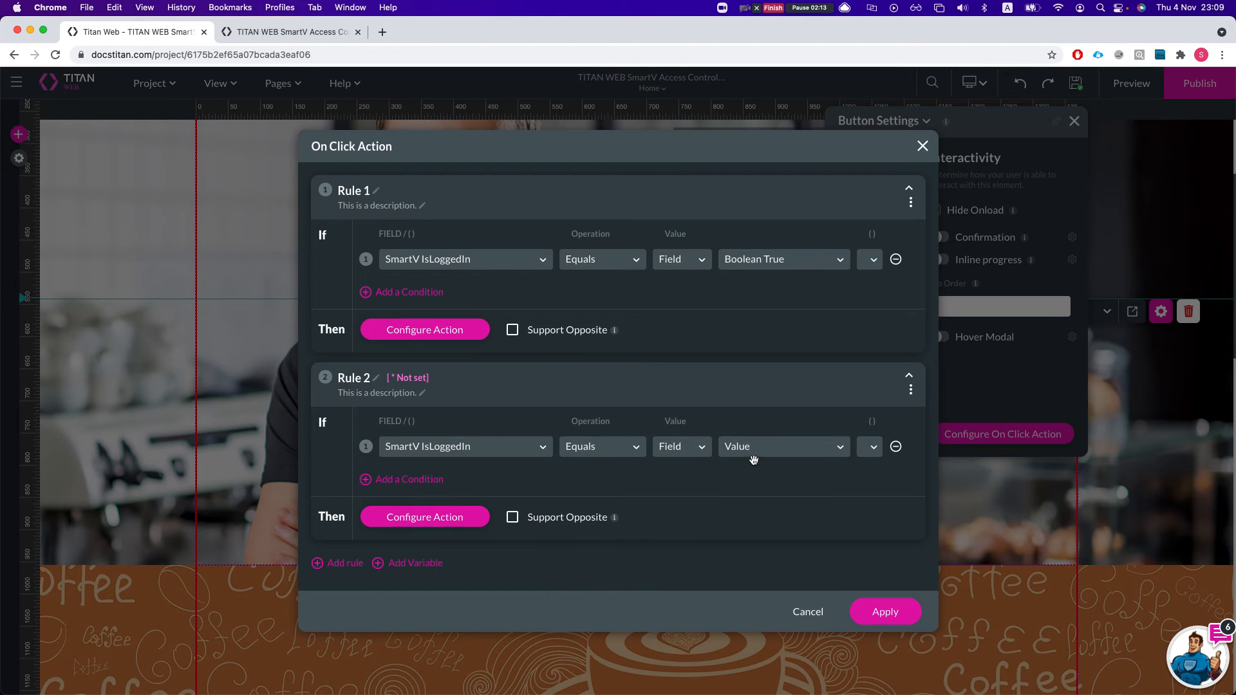
click(753, 458)
text(bole)
click(766, 477)
Set Rule 2's action to Show message/toast: 'Please sign in, in order to click this button'.
click(425, 522)
scroll(579, 418, down, 1)
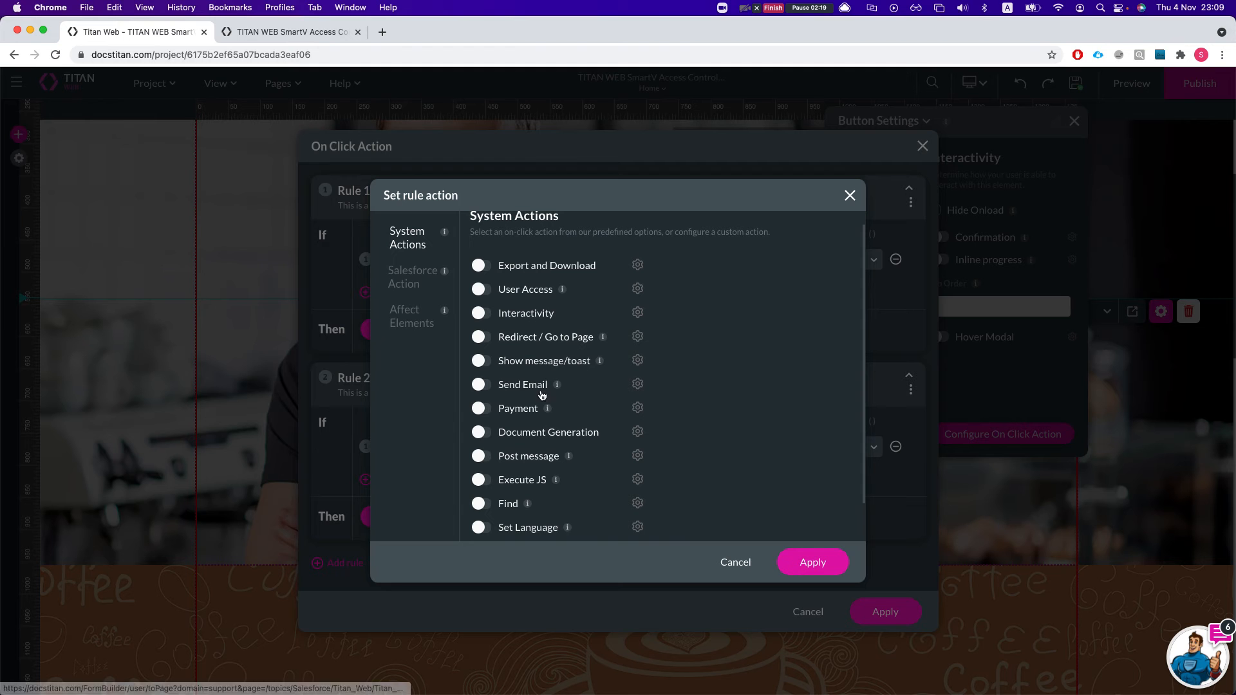
click(484, 361)
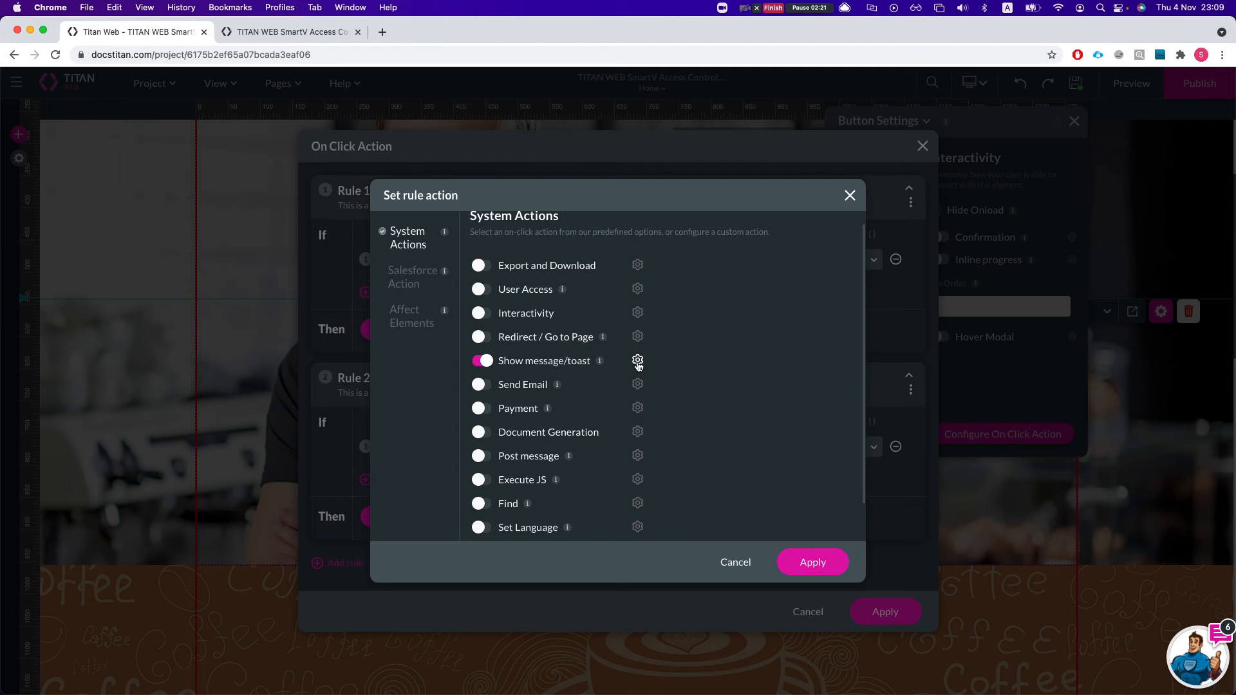
click(637, 360)
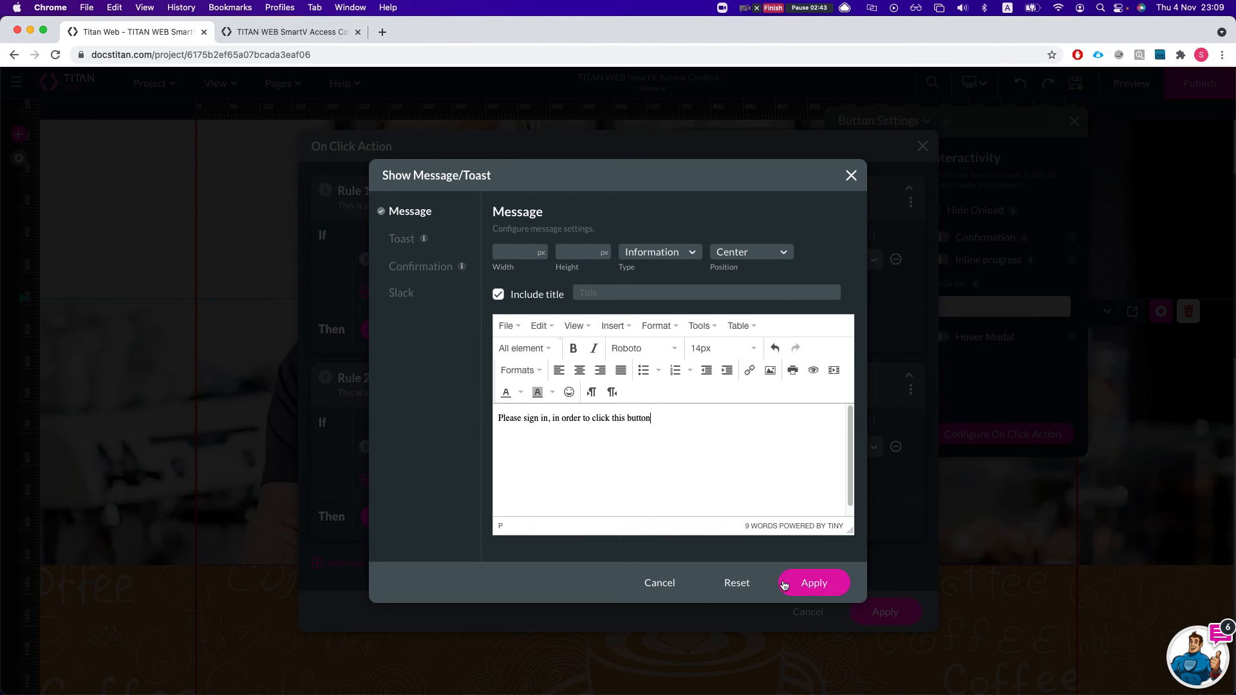
click(815, 585)
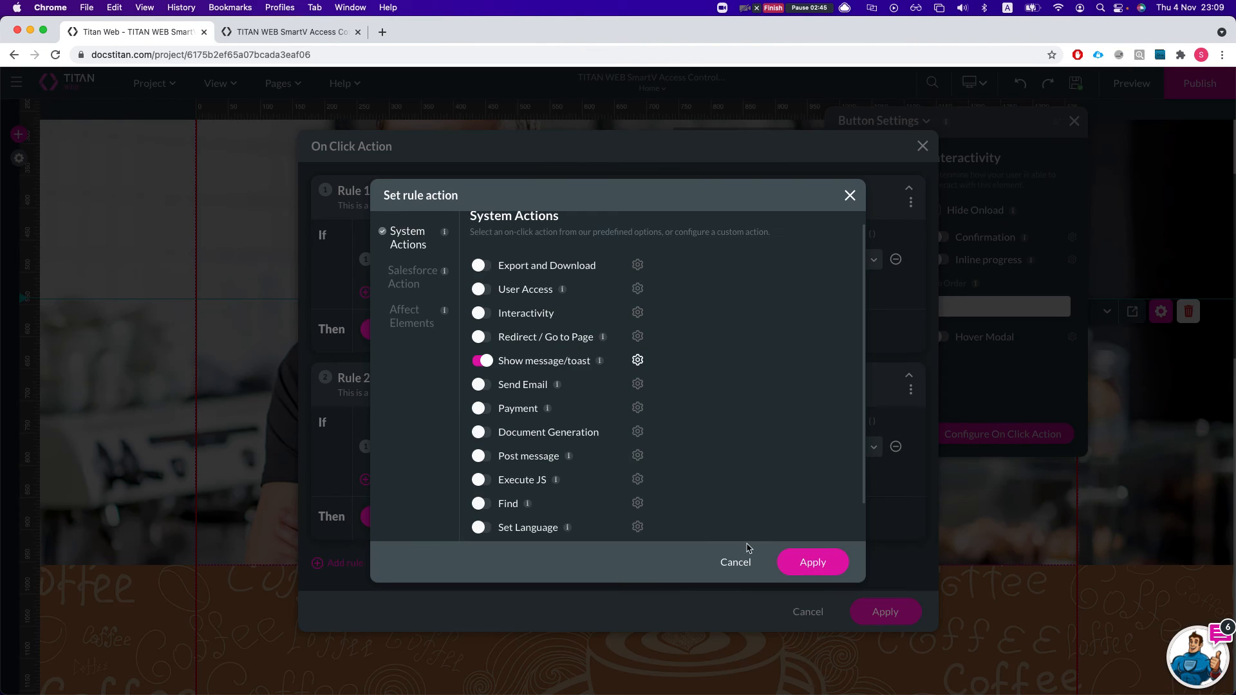
click(821, 562)
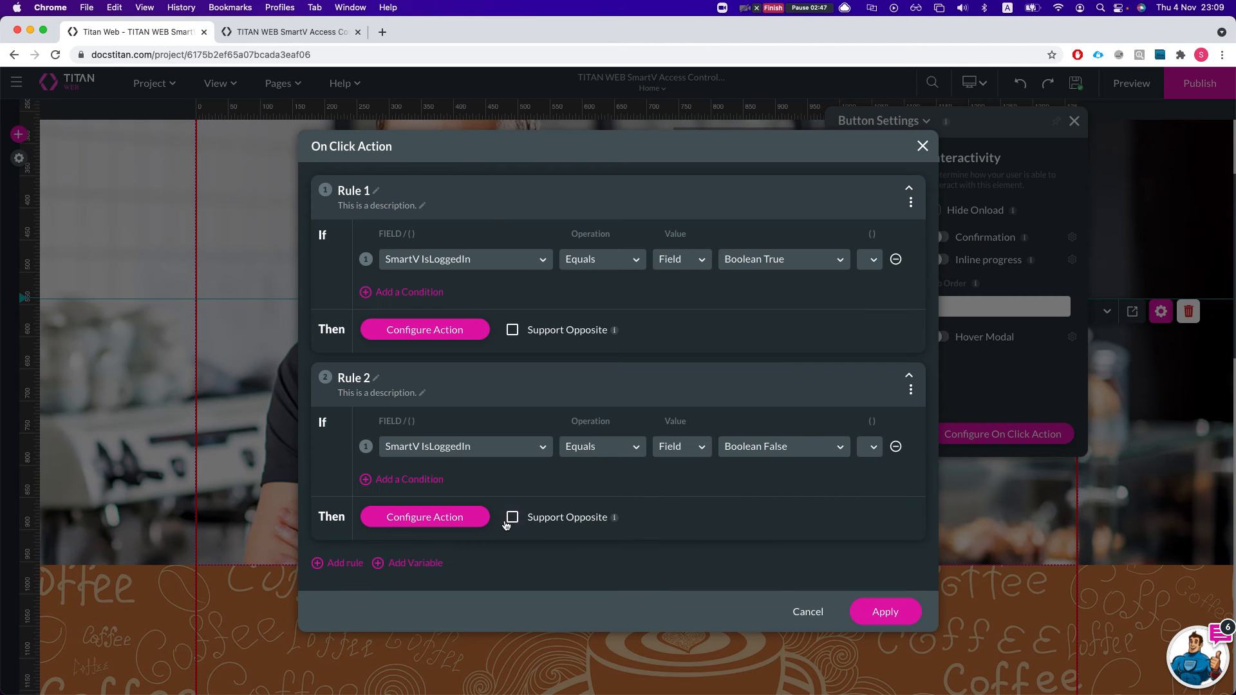
Review Rule 2's Affect Elements options, then apply both rules and close Button Settings.
click(409, 527)
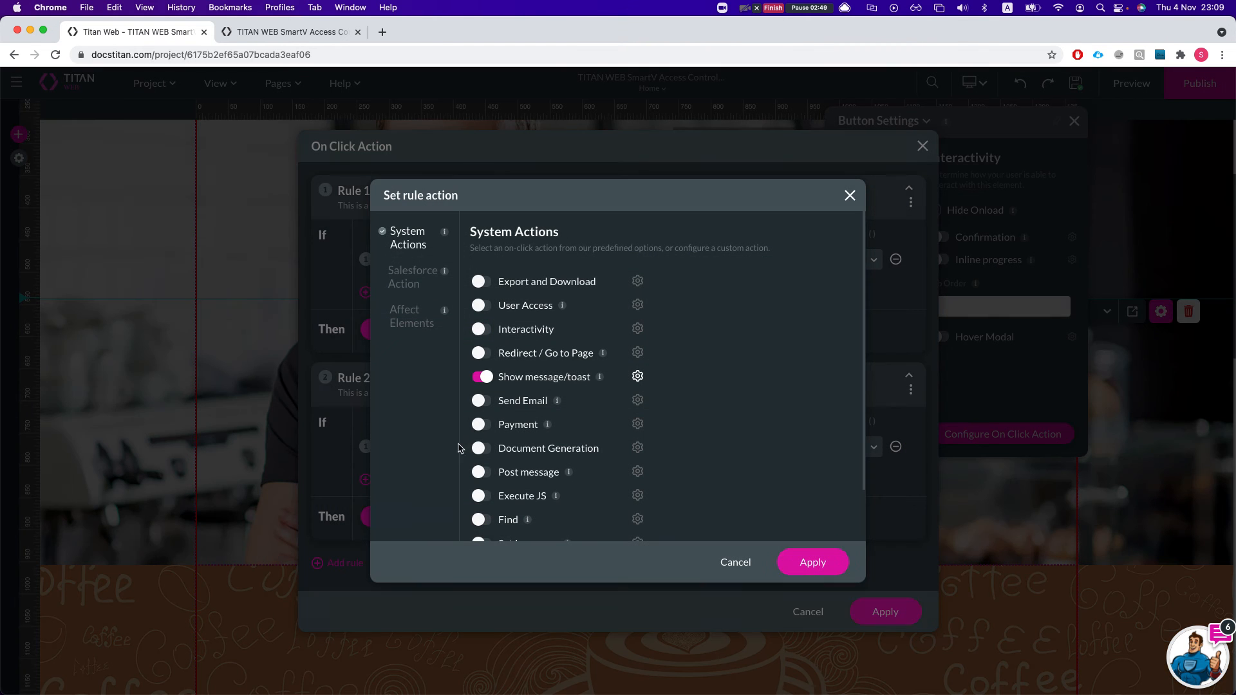
click(407, 319)
scroll(541, 405, down, 1)
scroll(541, 407, down, 3)
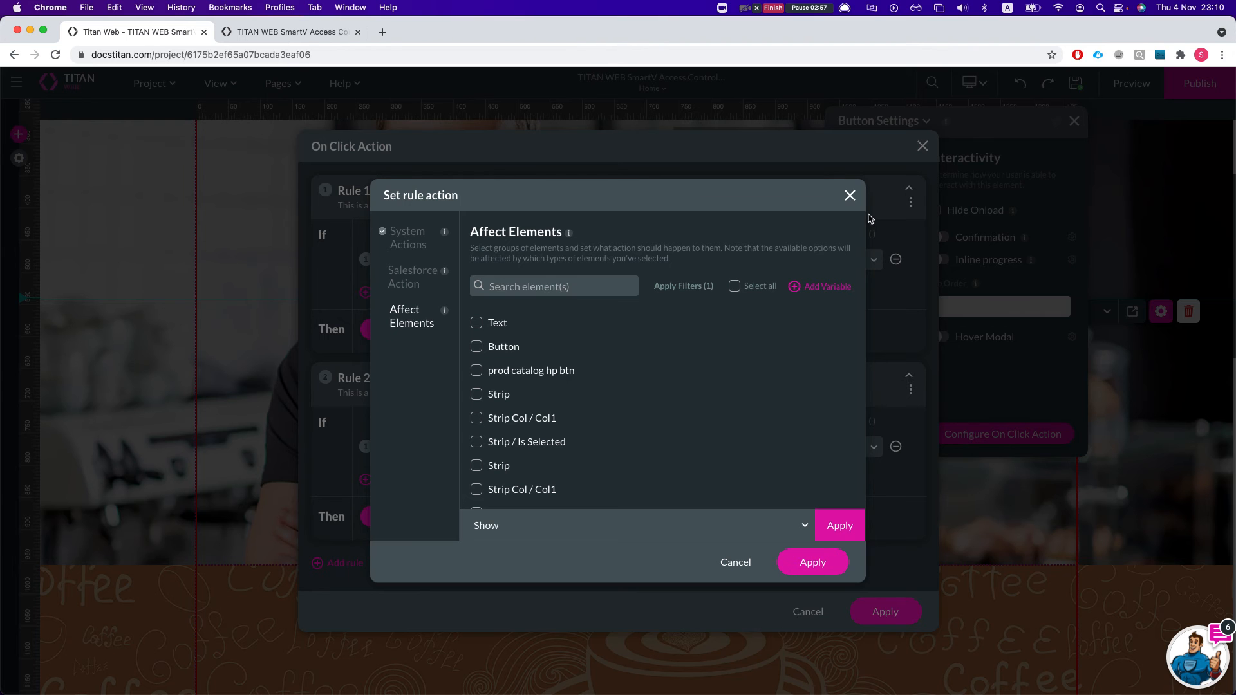
click(850, 196)
click(884, 612)
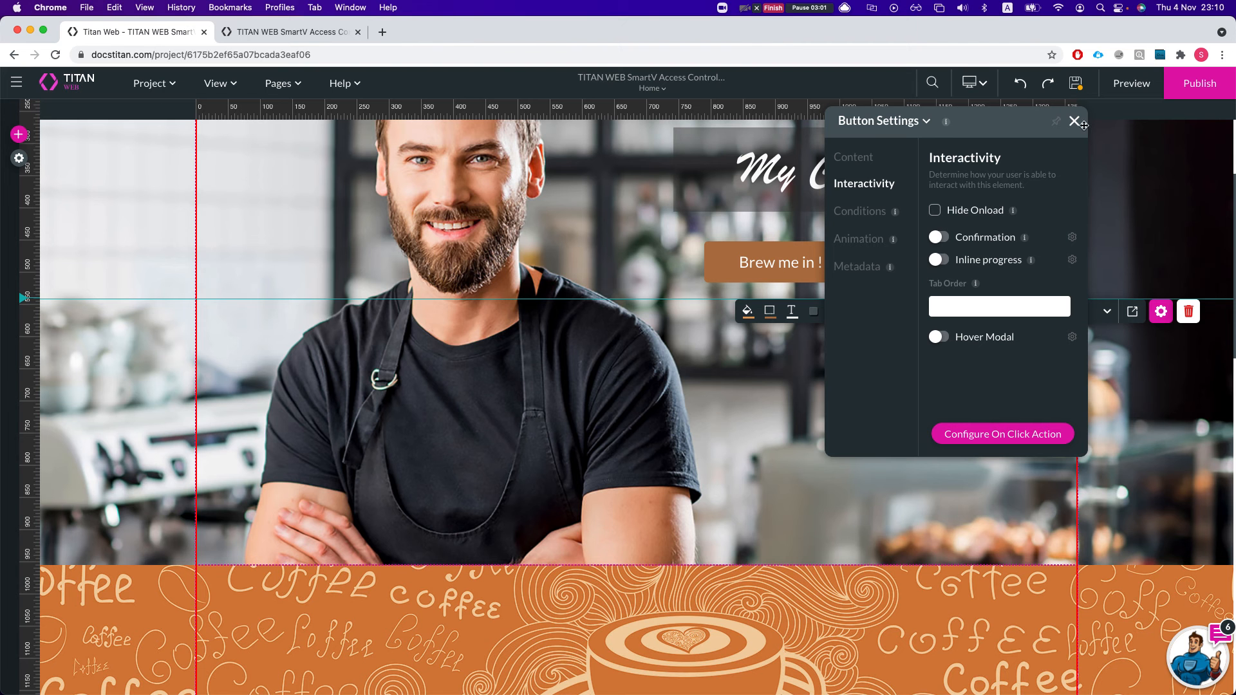
click(1074, 121)
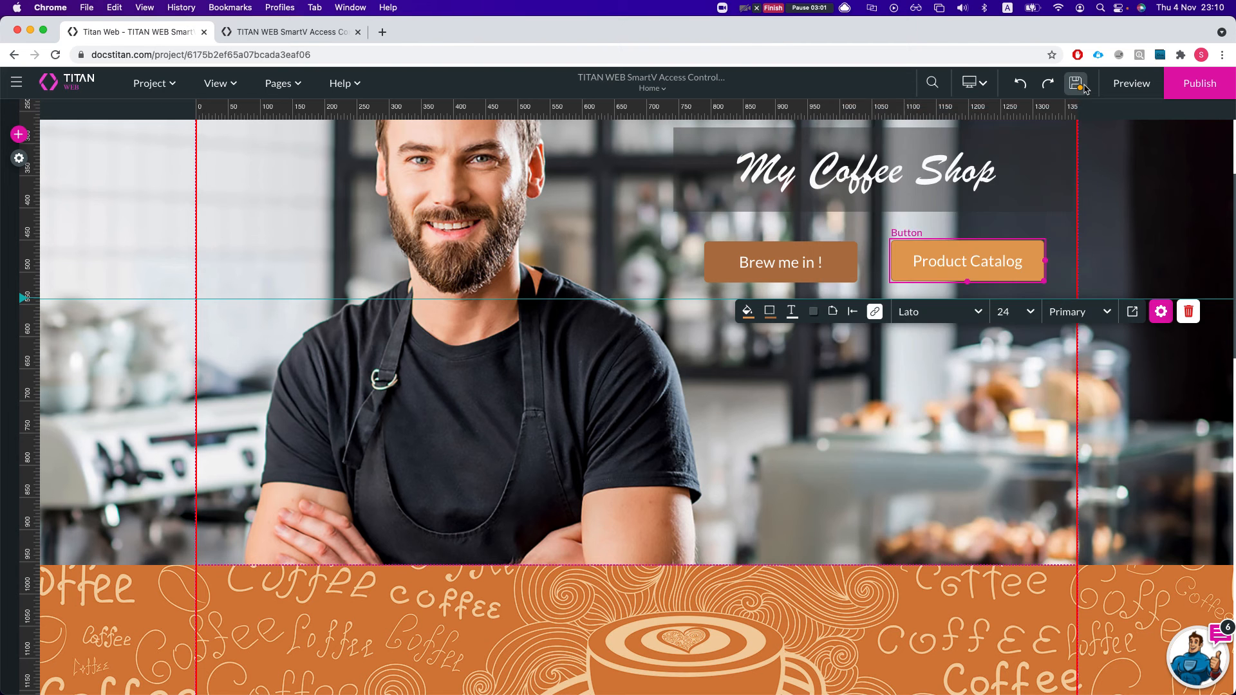
Save the project and click Product Catalog on the live home page while signed out.
click(1073, 89)
click(300, 34)
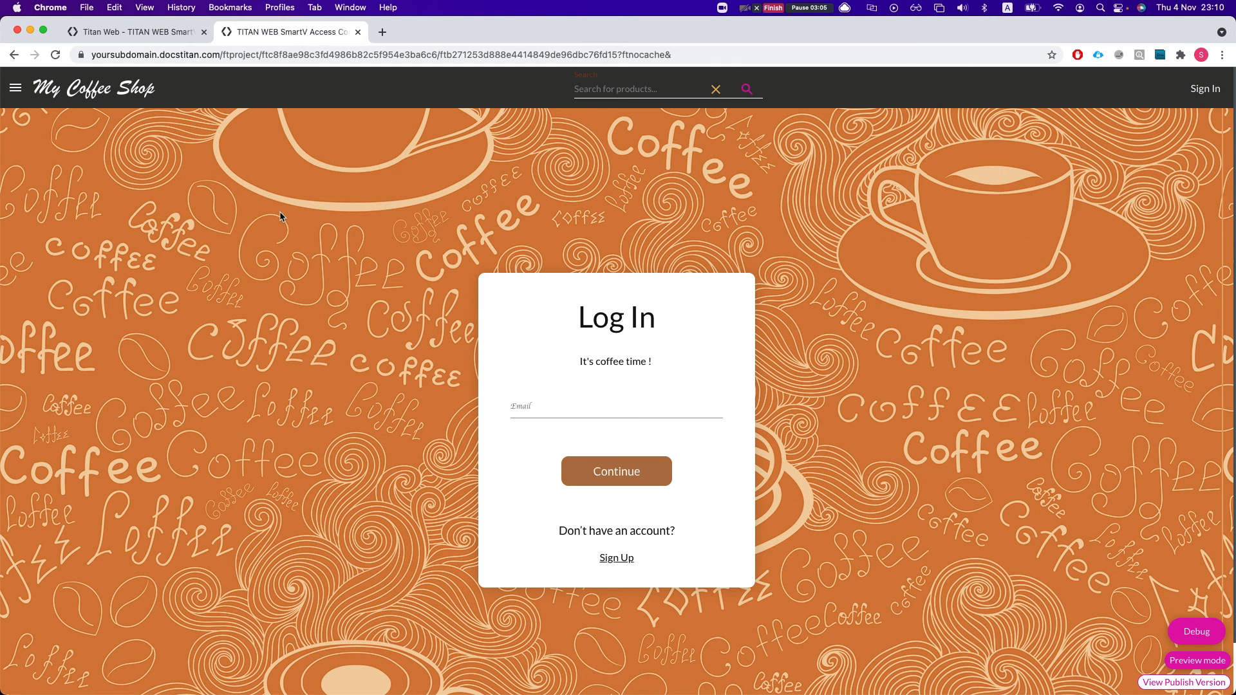
click(16, 87)
click(39, 124)
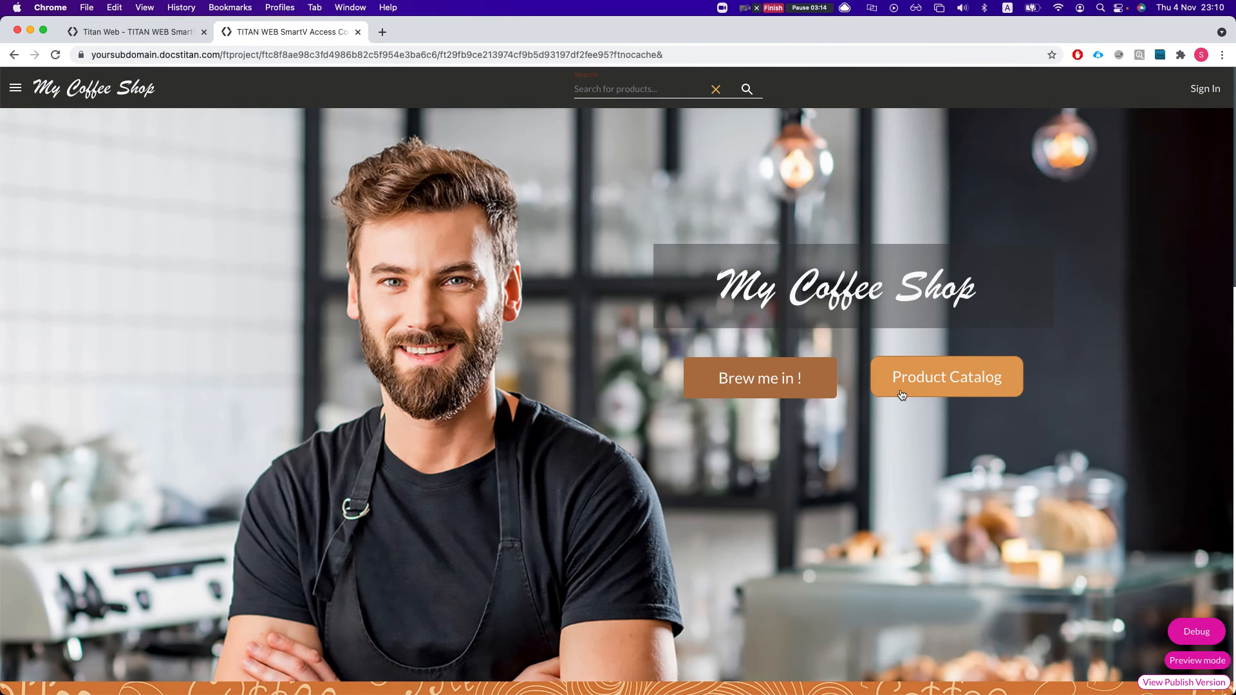
click(923, 388)
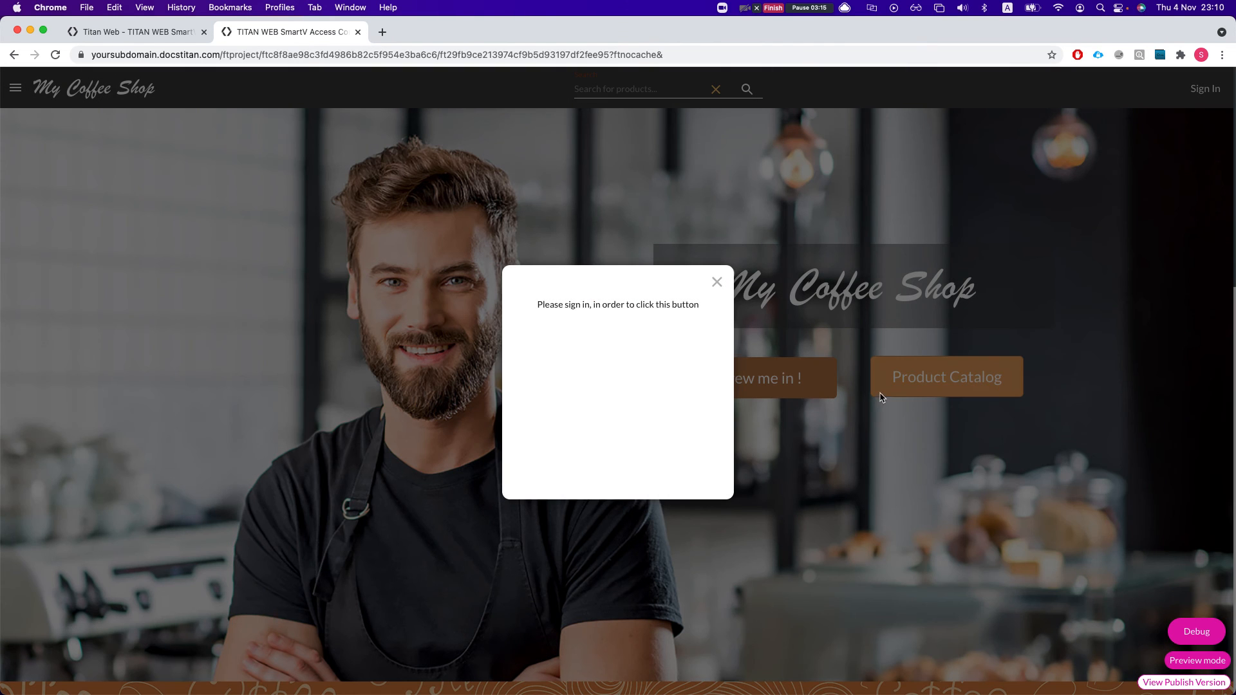
Read and dismiss the sign-in message, then go to the Sign In page.
drag(541, 304, 667, 309)
click(666, 309)
drag(569, 305, 649, 306)
click(651, 307)
click(716, 282)
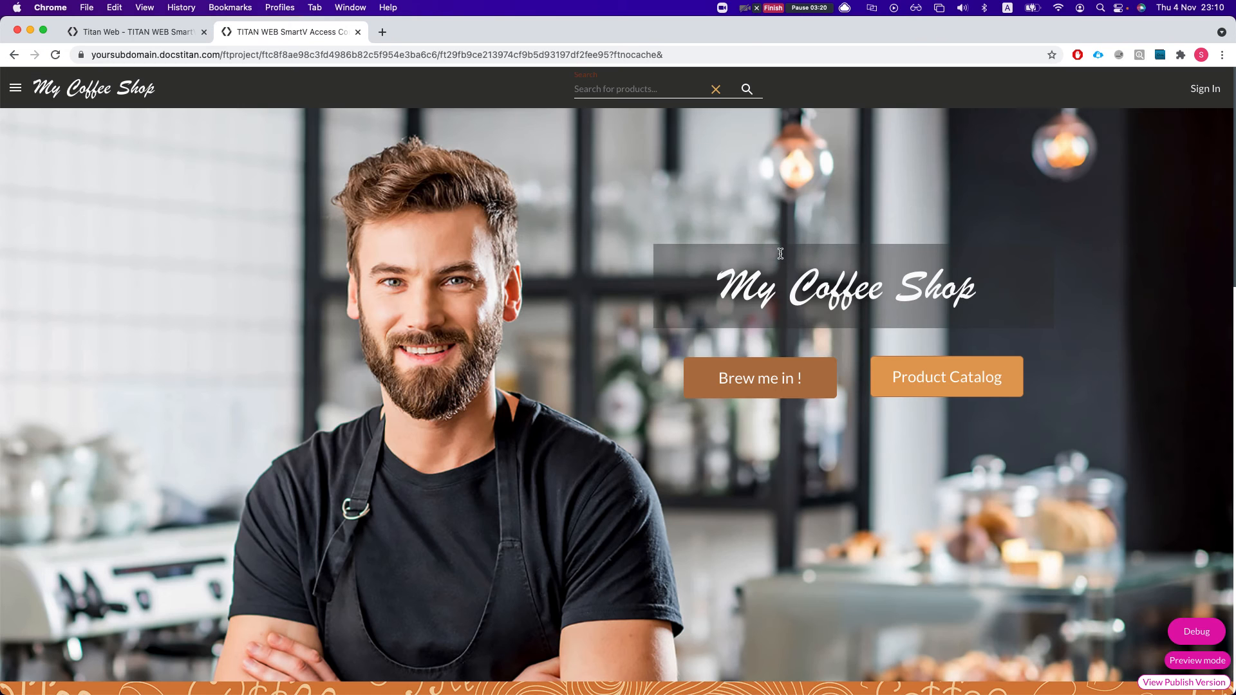
click(1195, 92)
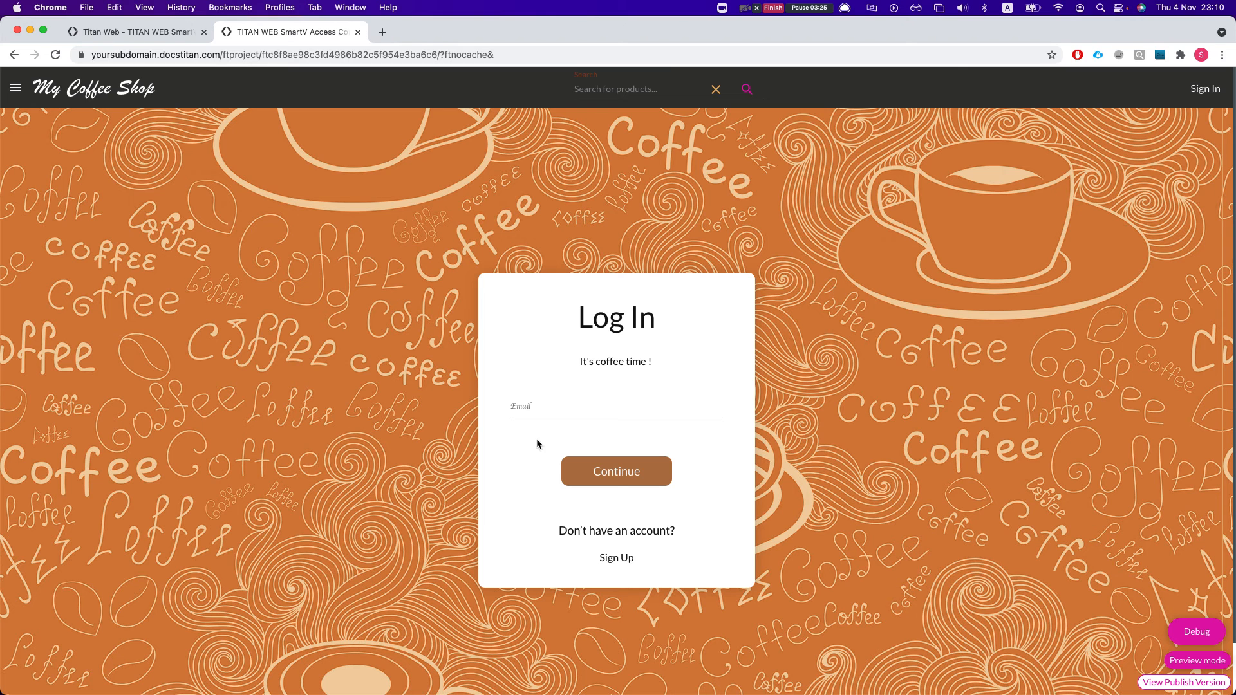
Enter the account e-mail address on the Log In page.
click(551, 408)
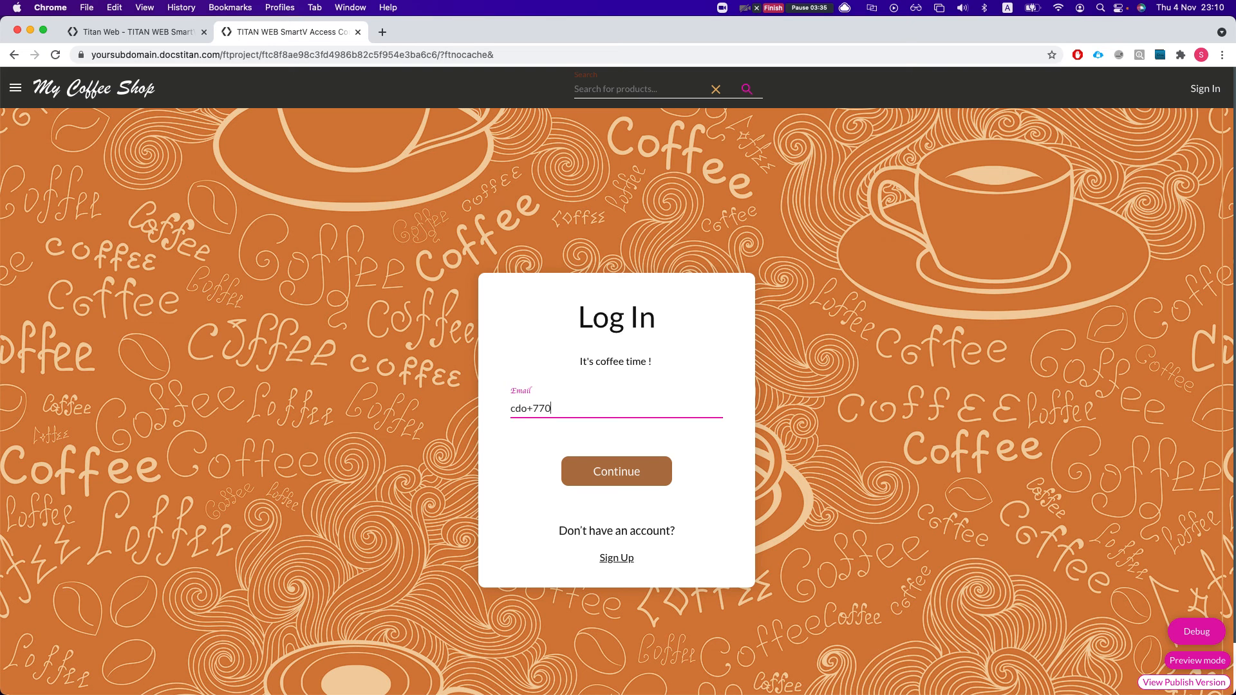
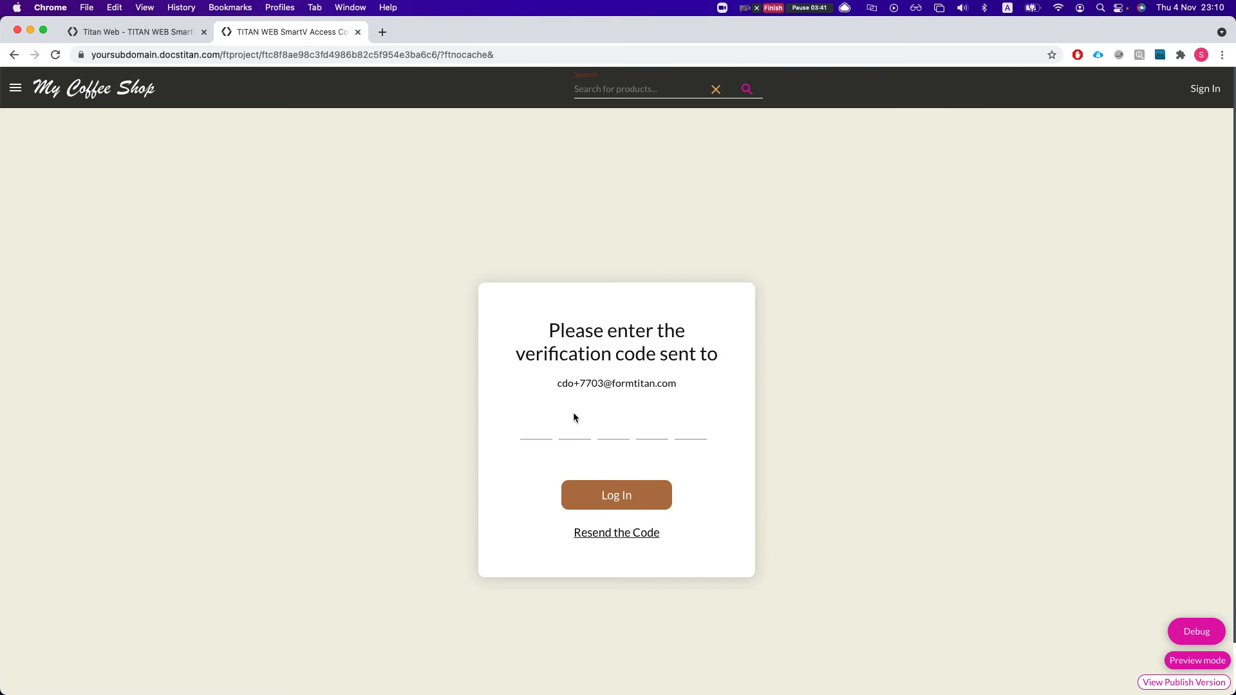
Paste the emailed verification code into the boxes and log in.
key(ctrl+Up)
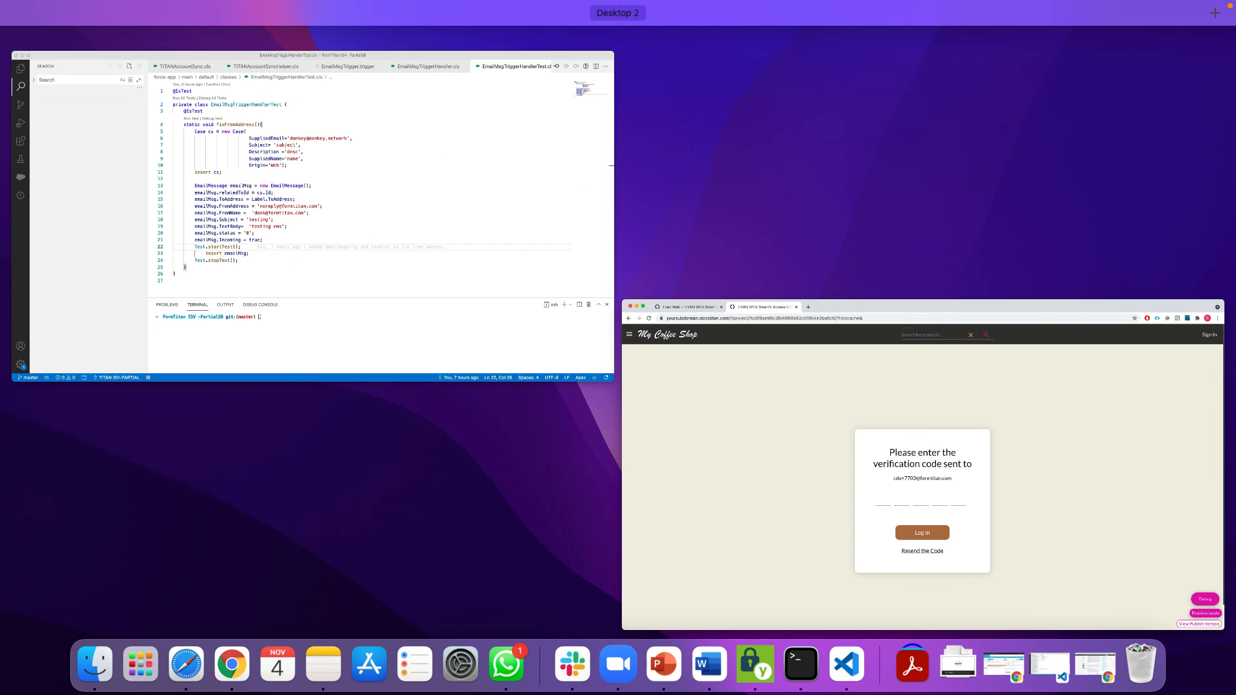
key(ctrl+Up)
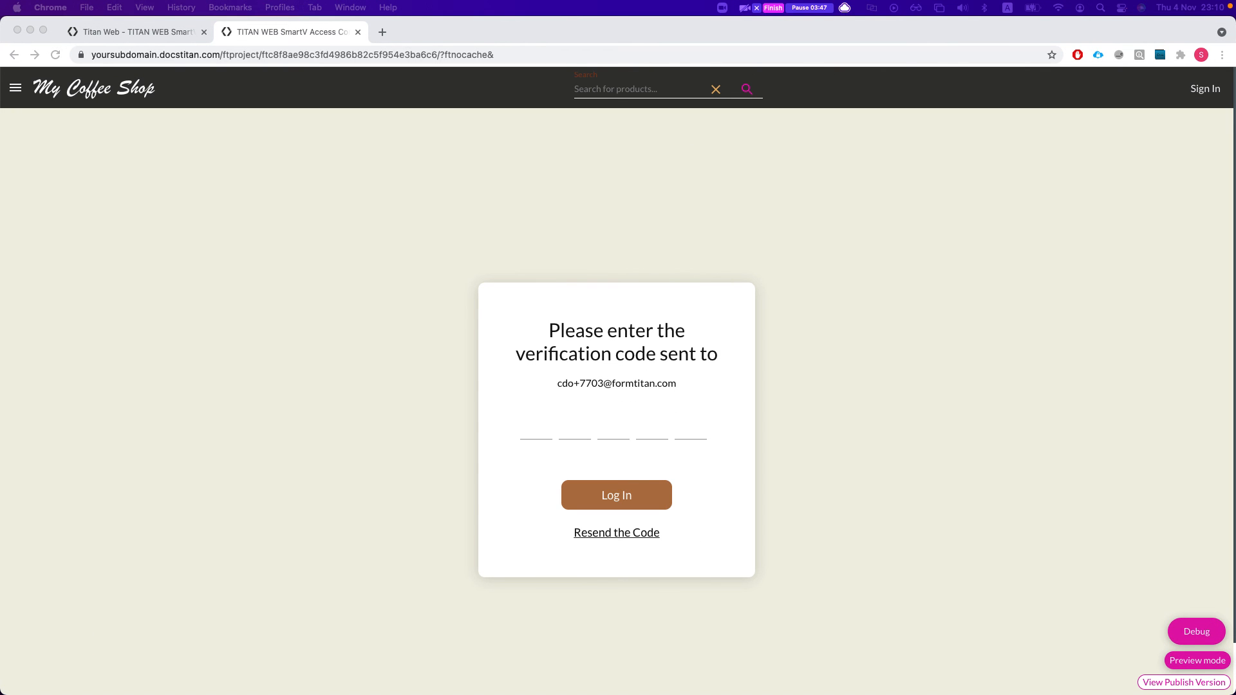
click(531, 439)
click(564, 501)
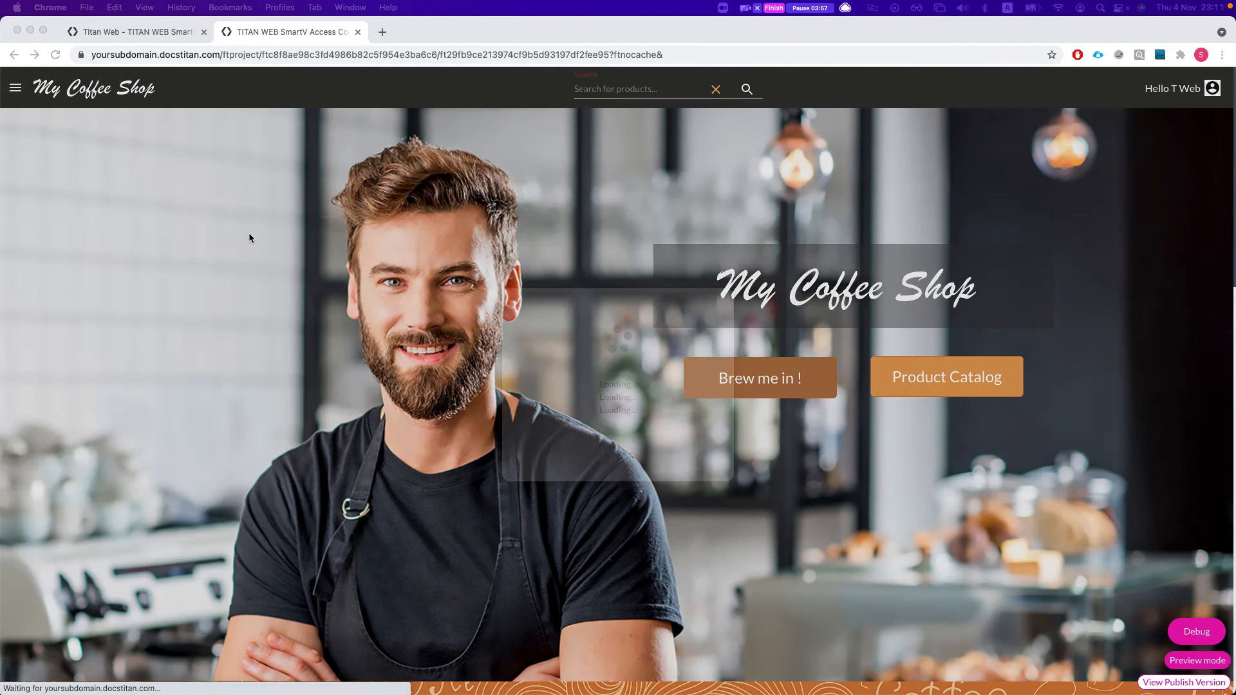
click(412, 230)
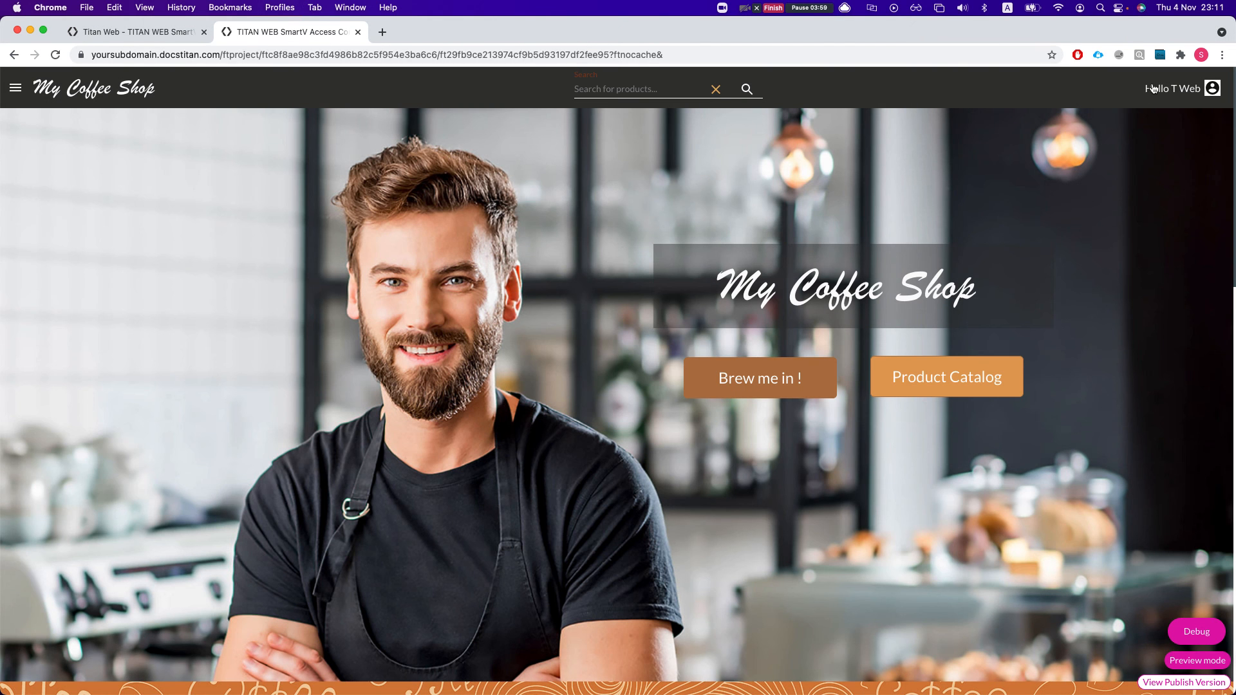
Open the Product Catalogue while signed in, then select the editor's Mobile Phone contact field.
click(927, 394)
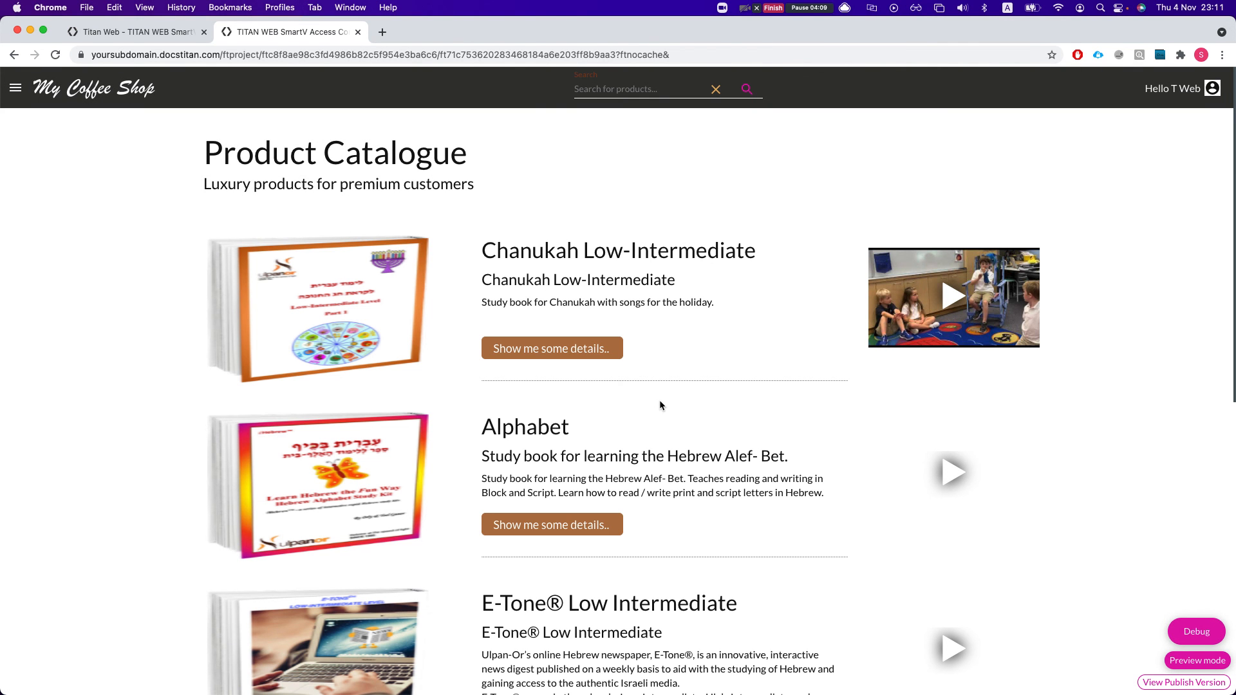
click(132, 32)
scroll(561, 517, down, 4)
scroll(560, 517, down, 5)
click(518, 366)
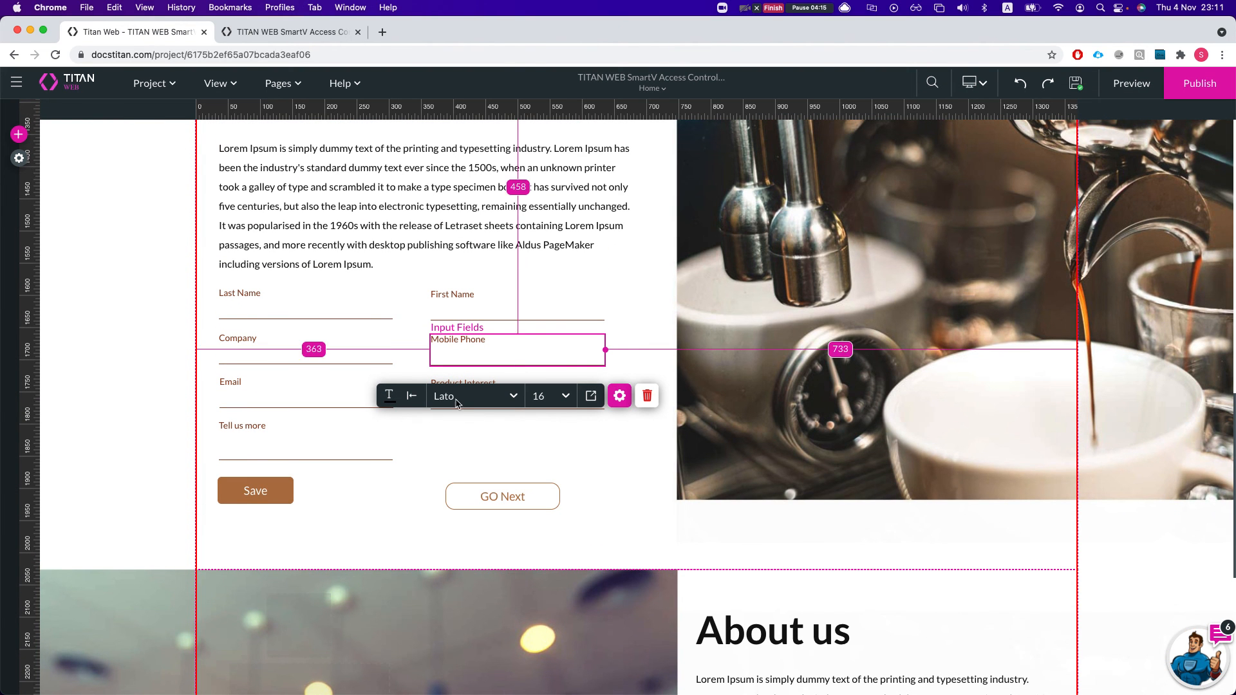
Deselect the Mobile Phone field and select the contact form's Save button.
click(178, 504)
click(232, 499)
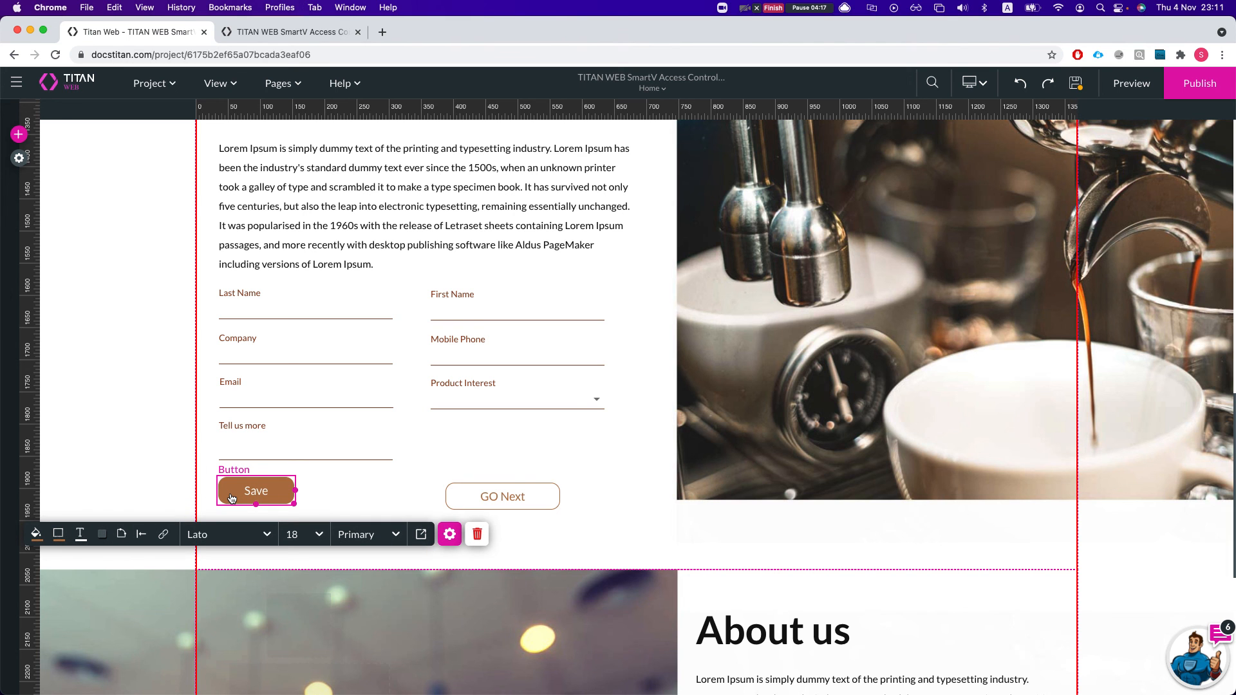